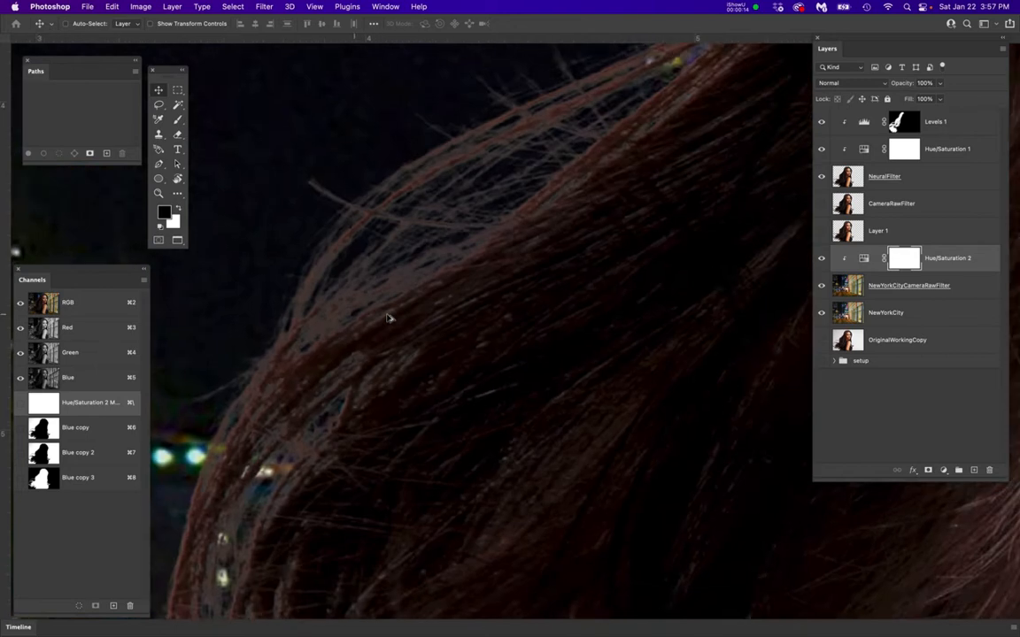
Examine the grey fringe around the woman's hair against the night city background
scroll(385, 302, "down", 1)
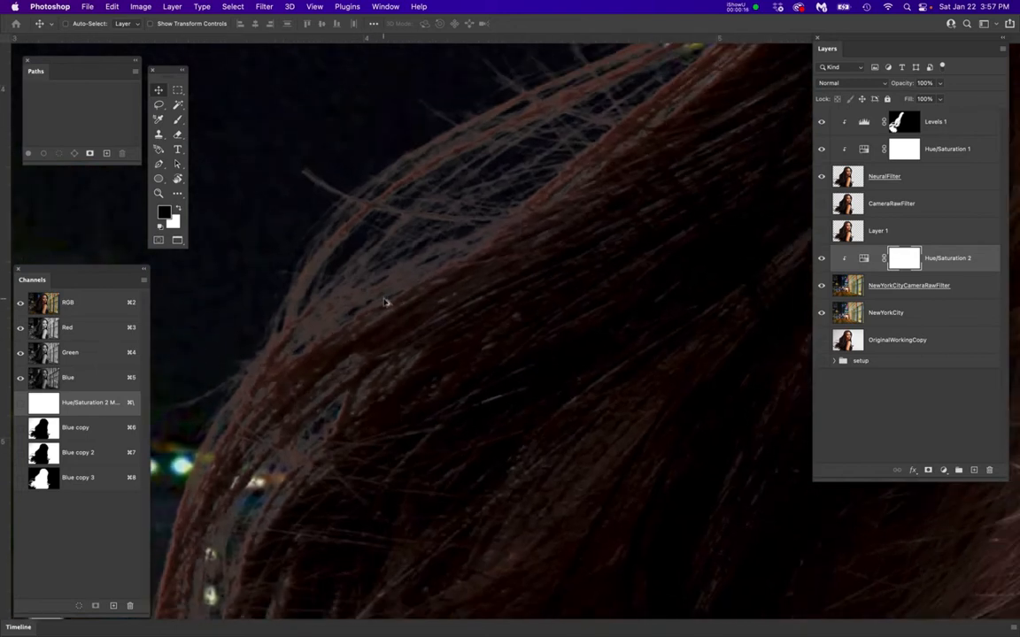
scroll(385, 303, "down", 1)
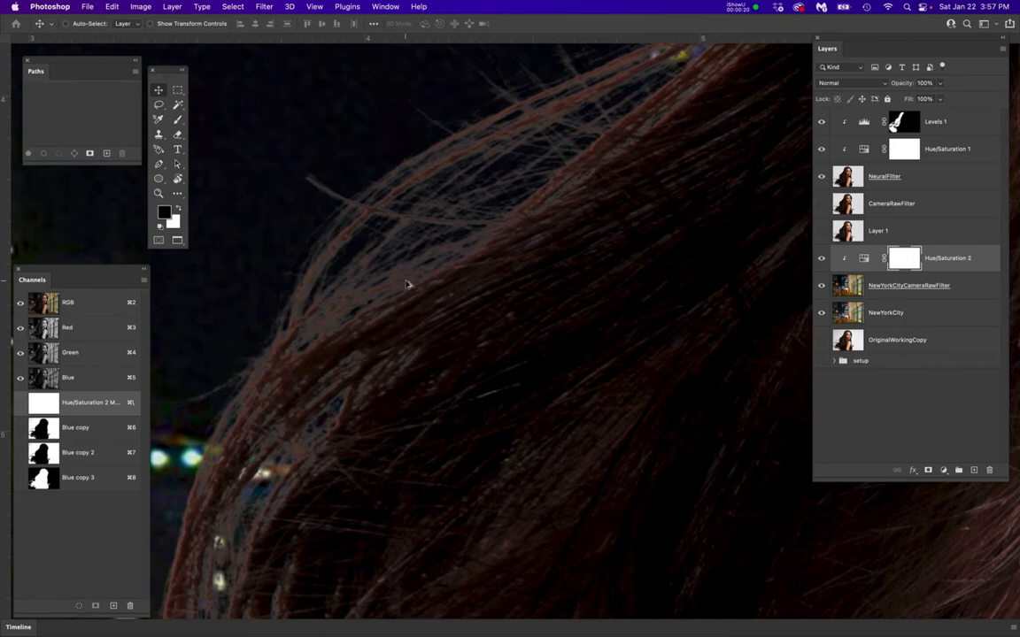
scroll(408, 283, "down", 2)
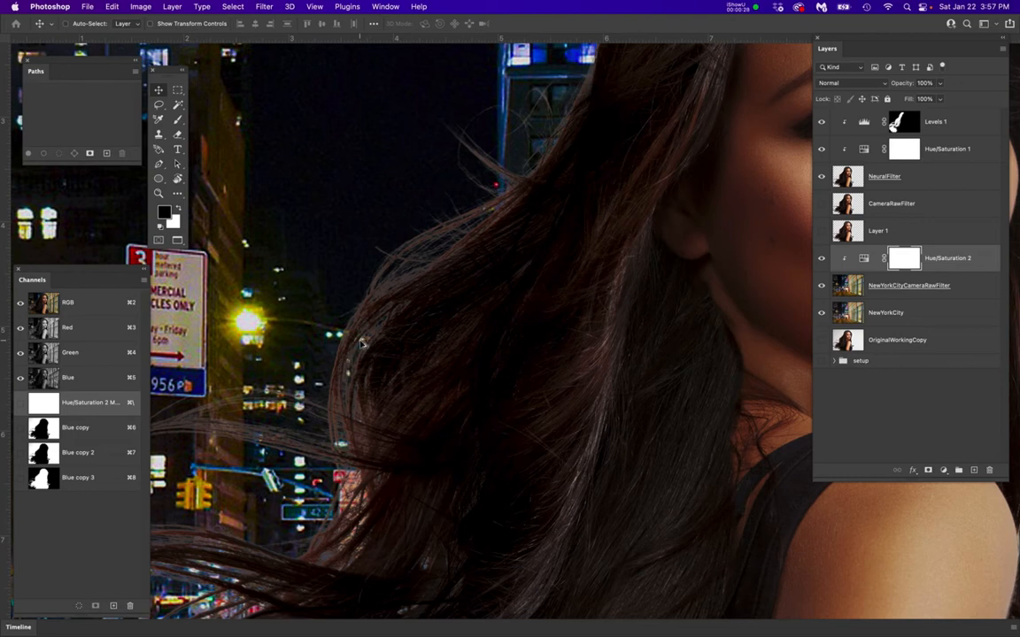
scroll(361, 343, "down", 1)
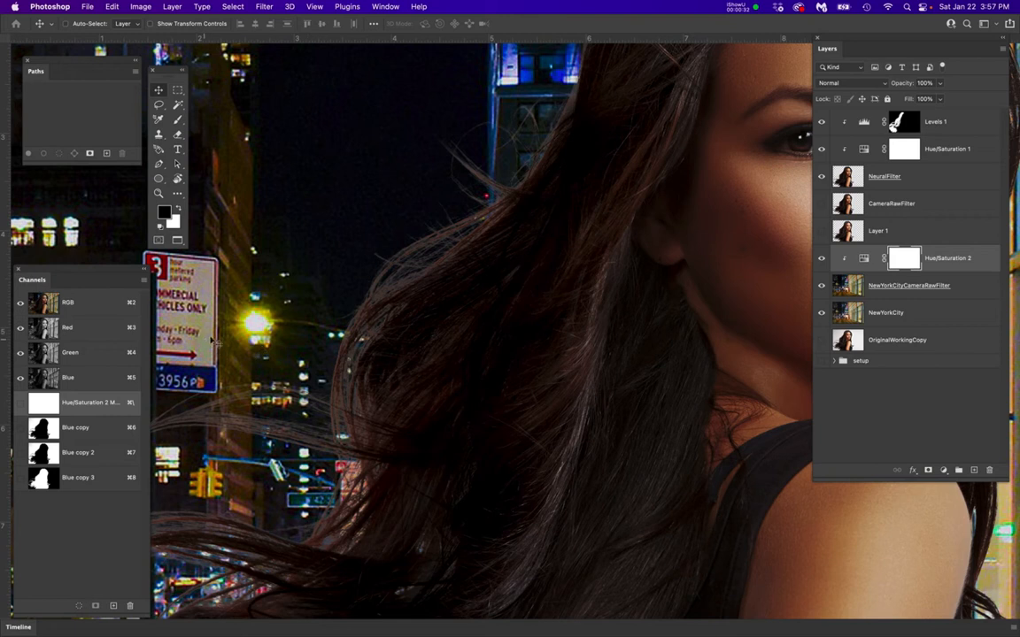
Load the NeuralFilter layer's outline as a selection to check it along the hair edge, and deselect it
left_click(909, 176)
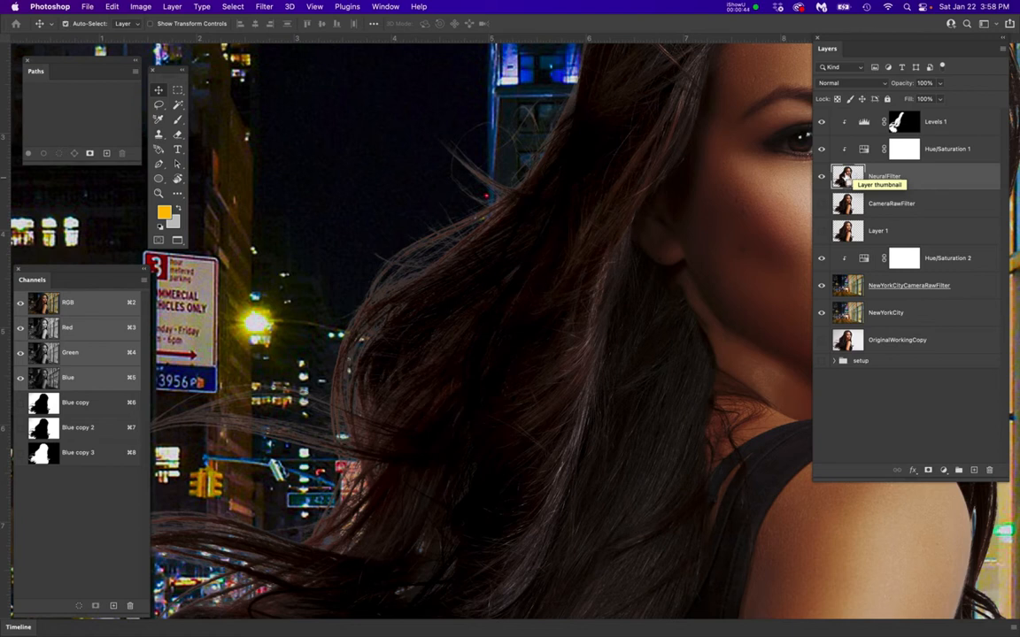
left_click(847, 178, "super")
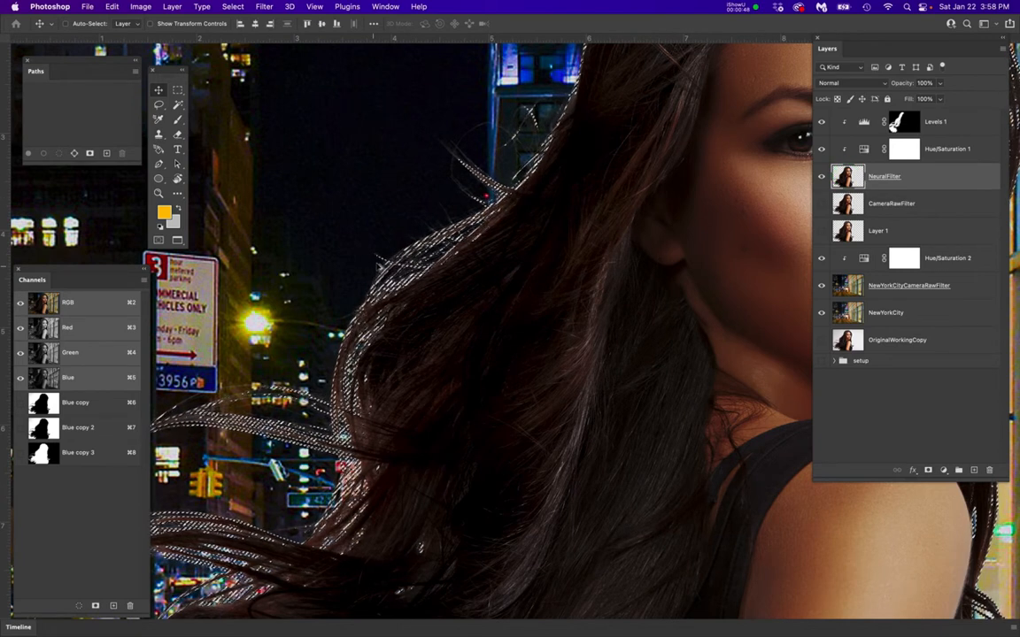
left_click(379, 268, "super")
left_click(386, 262, "super")
left_click(419, 237, "super")
scroll(457, 225, "up", 5)
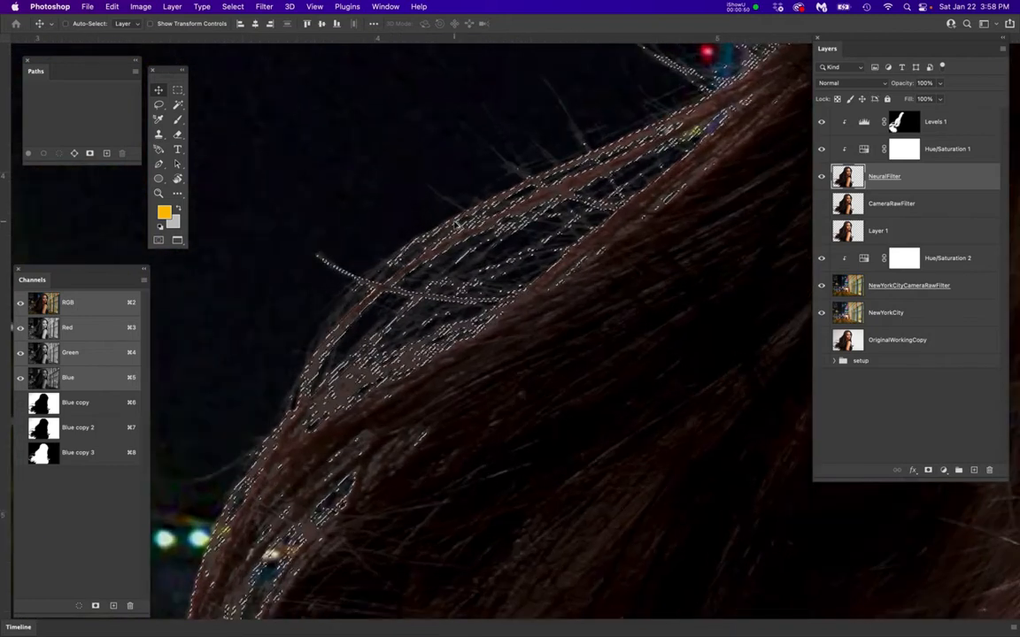
key("super+h")
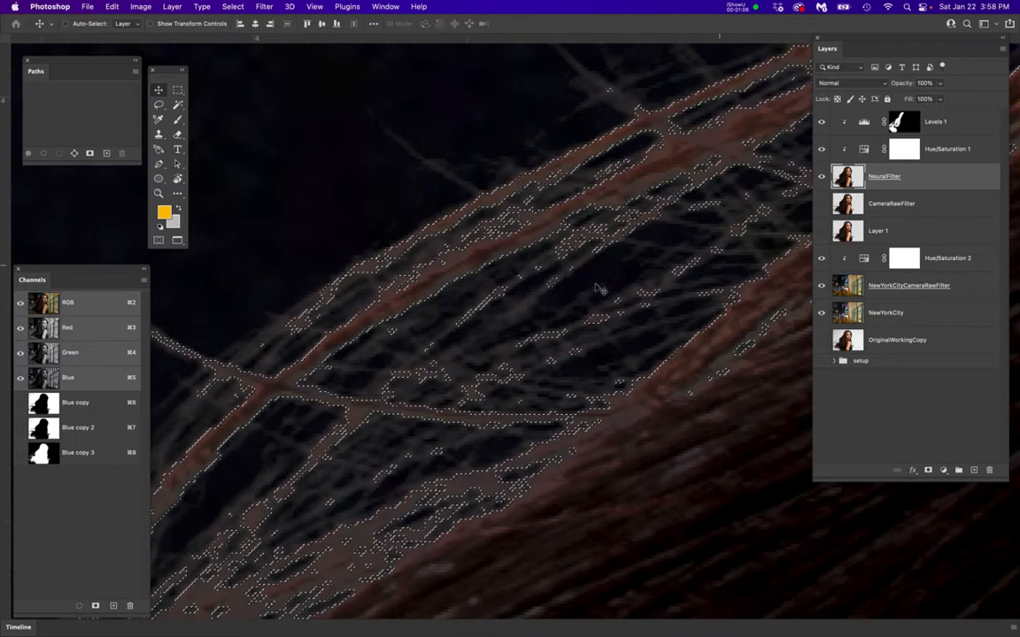
key("super+d")
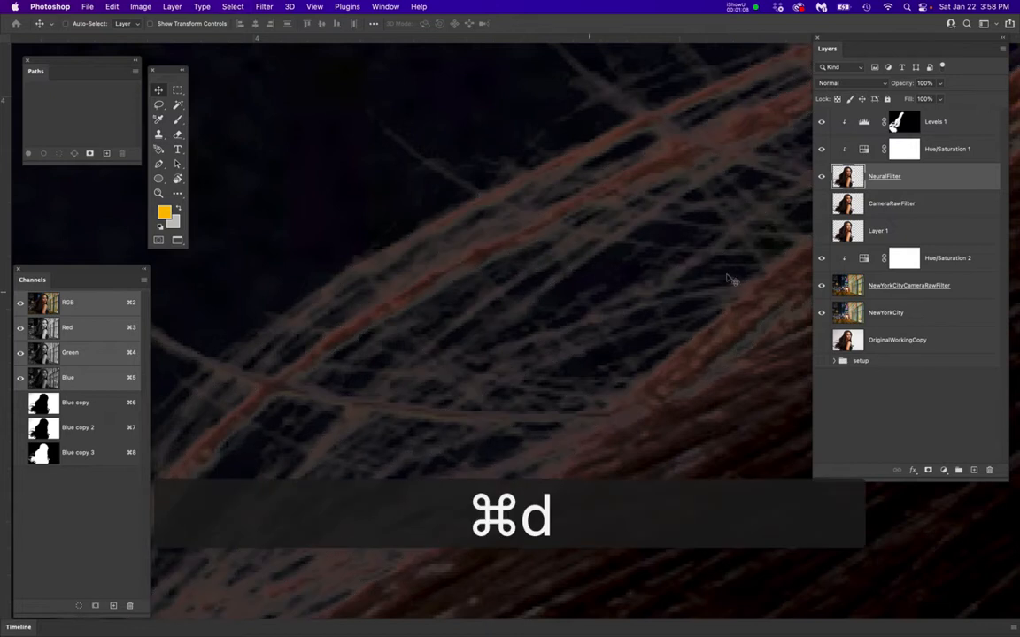
Add a white layer mask to the NeuralFilter layer and load the layer's outline as a selection
left_click(927, 177)
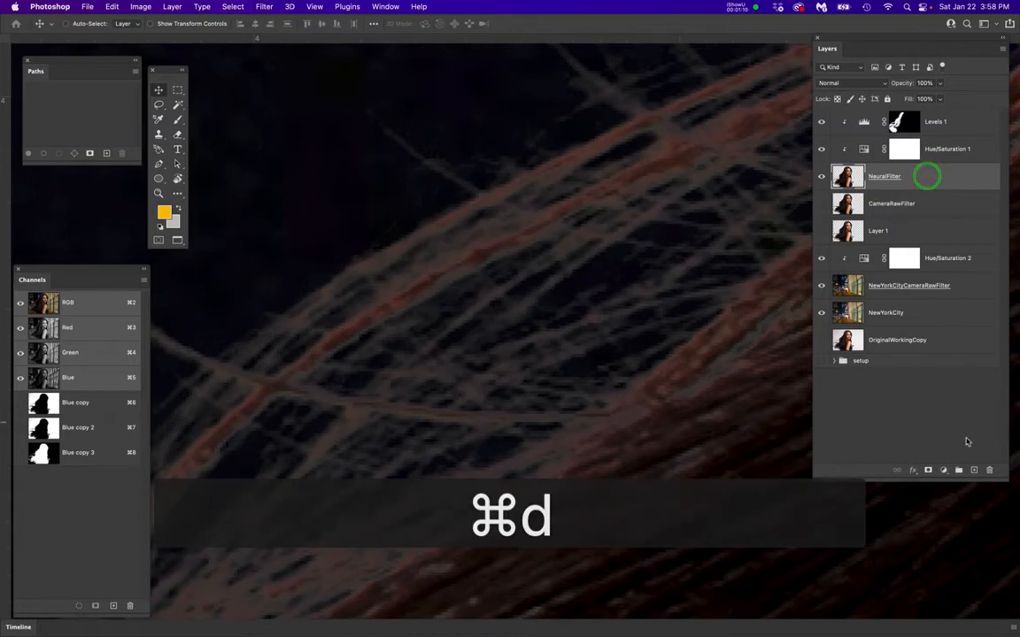
left_click(927, 470)
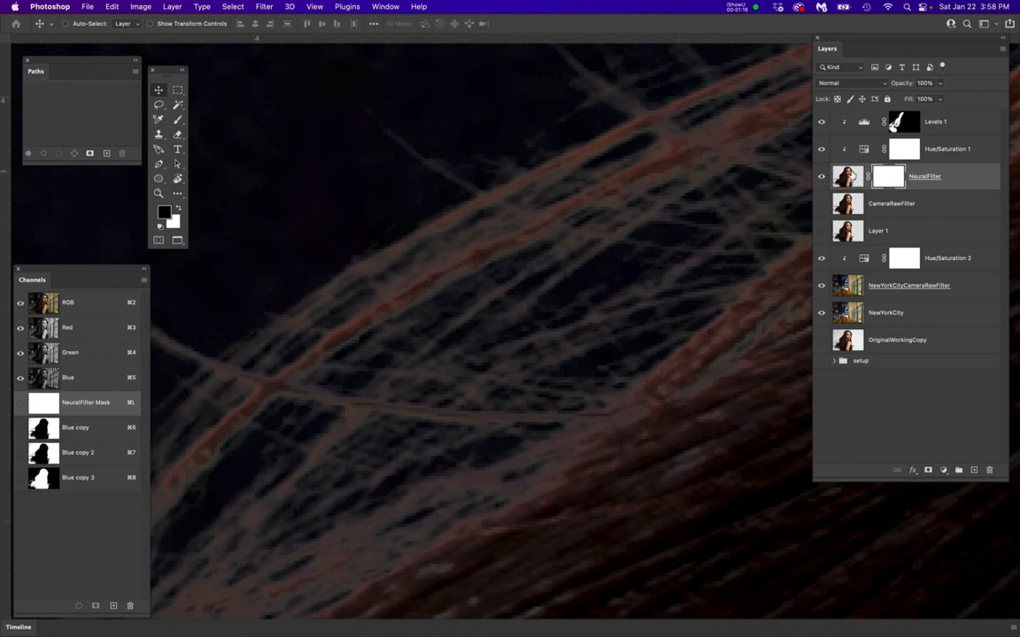
left_click(848, 176, "super")
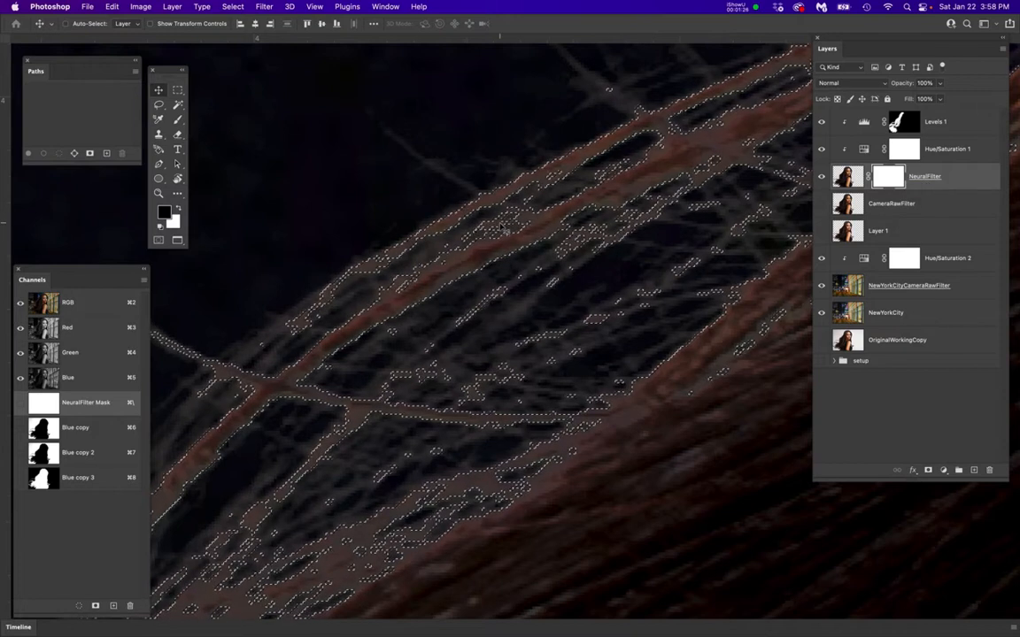
Try contracting the hair selection by 3 pixels and undo the contraction
scroll(502, 226, "up", 2)
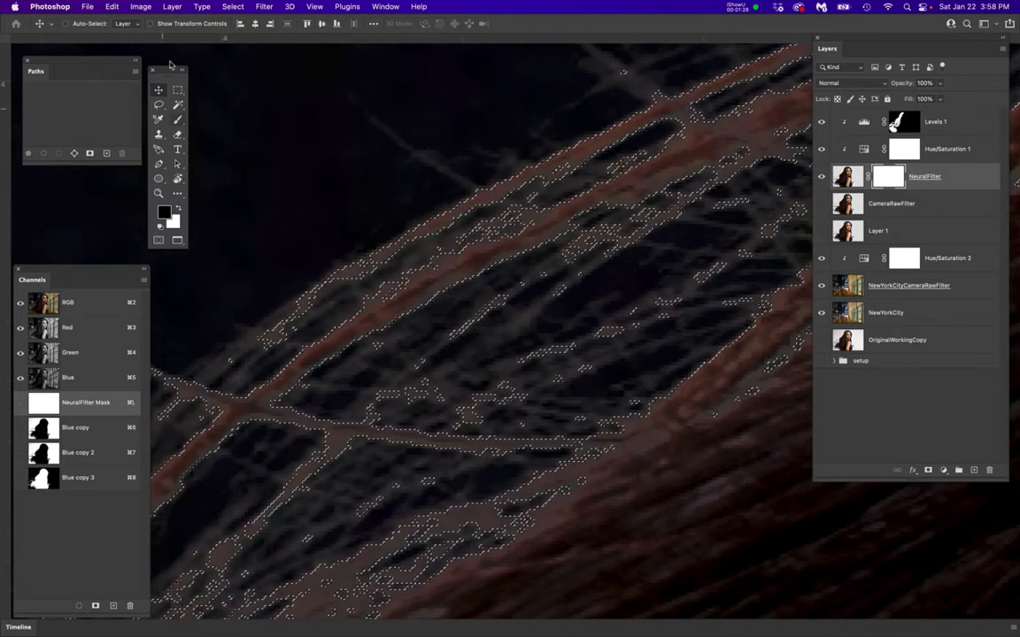
left_click(233, 8)
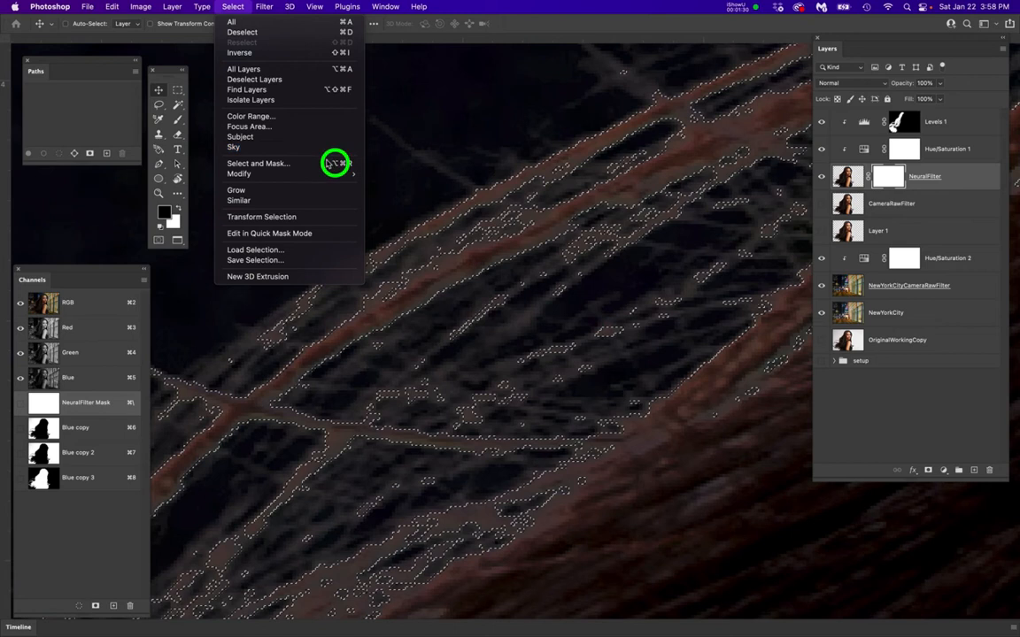
mouse_move(355, 174)
left_click(394, 204)
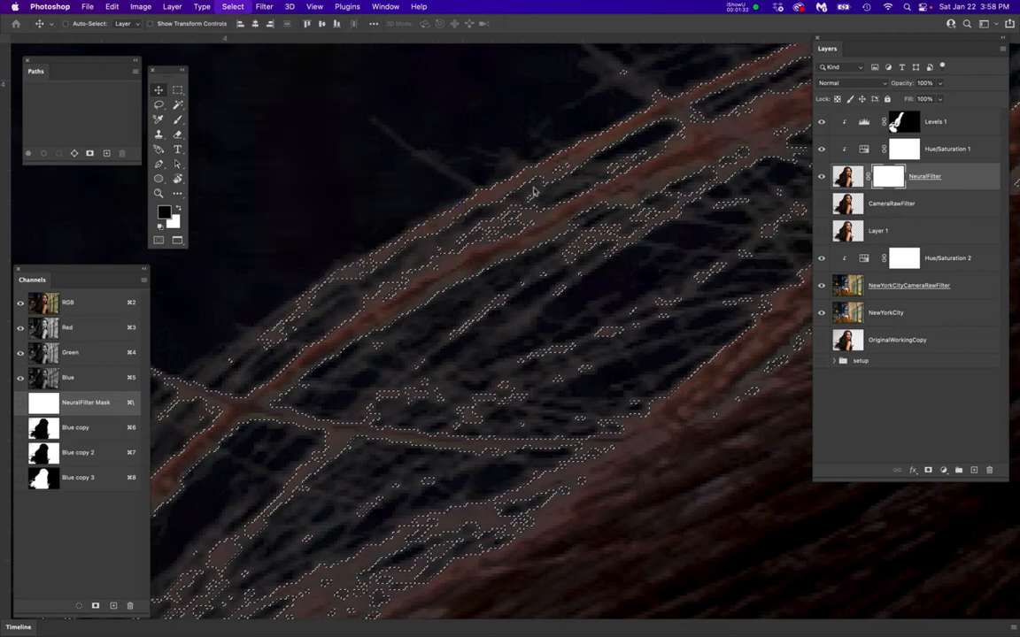
left_click_drag(581, 130, 696, 197)
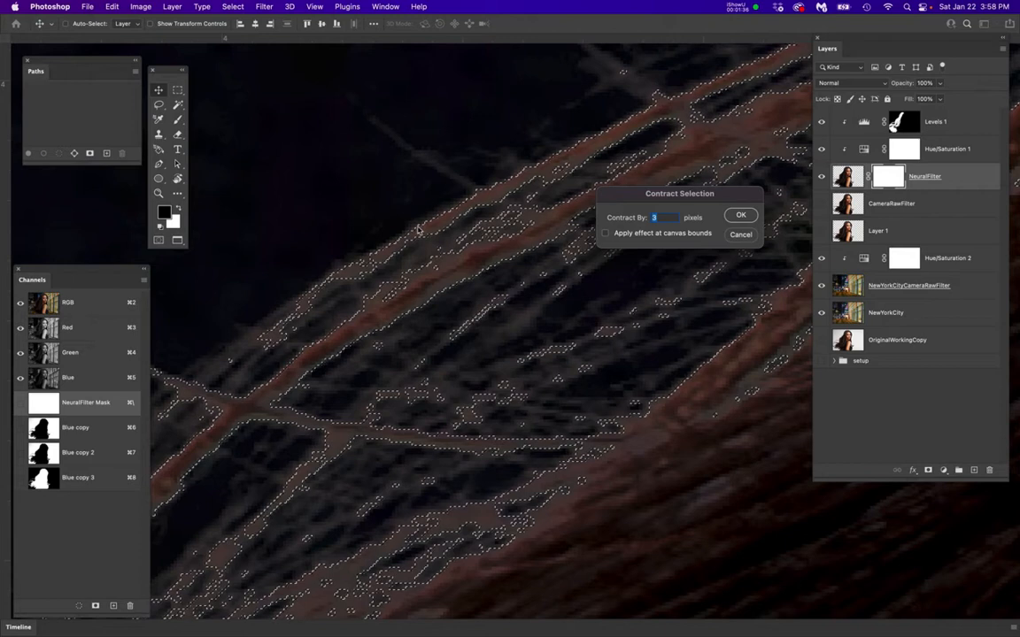
scroll(441, 237, "up", 3)
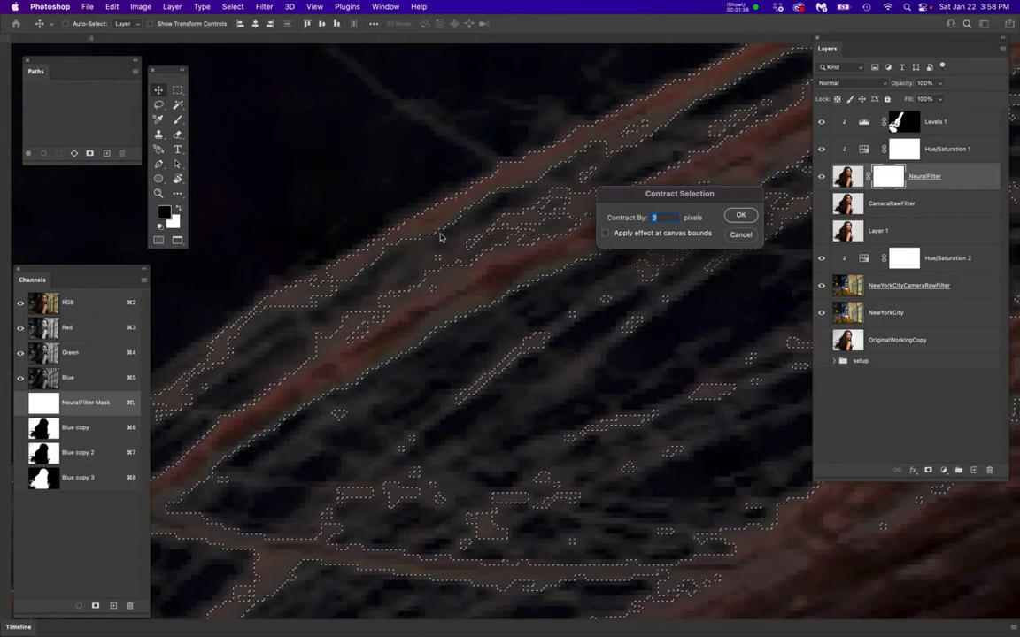
scroll(441, 238, "down", 1)
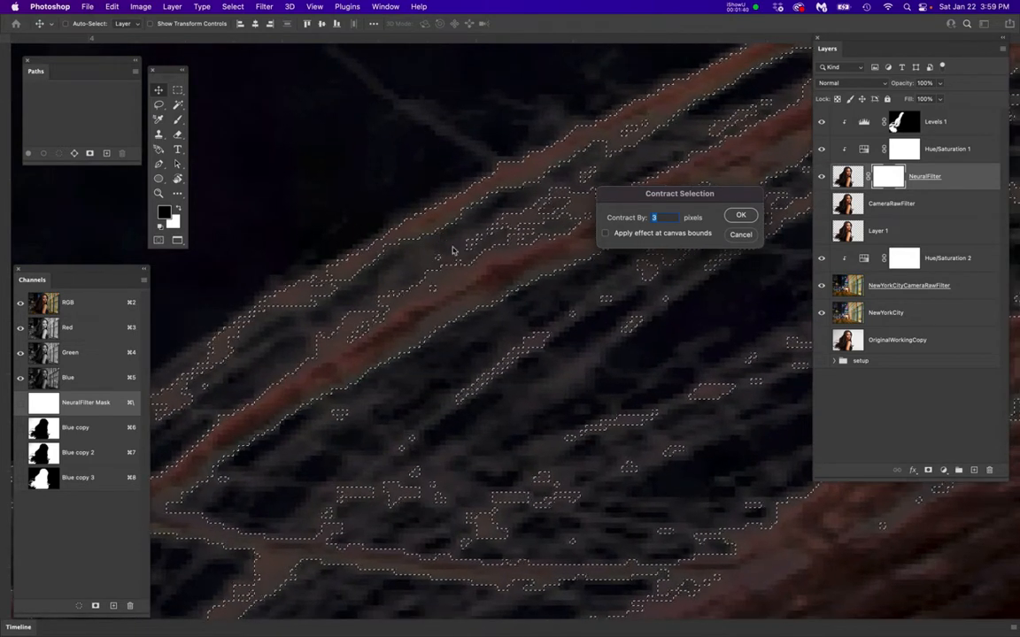
scroll(455, 253, "down", 1)
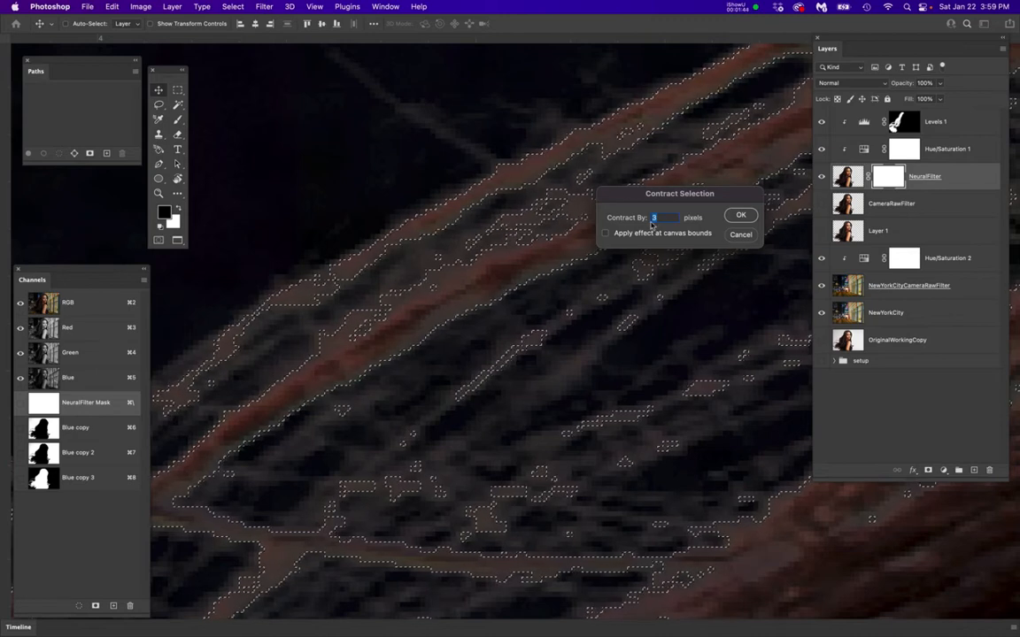
left_click(741, 215)
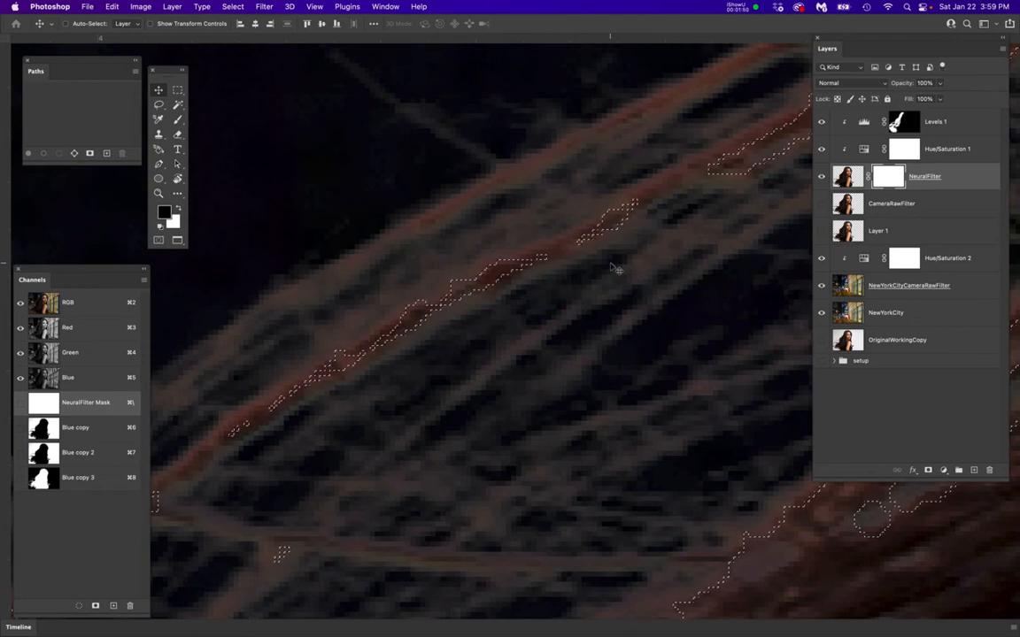
key("super+z")
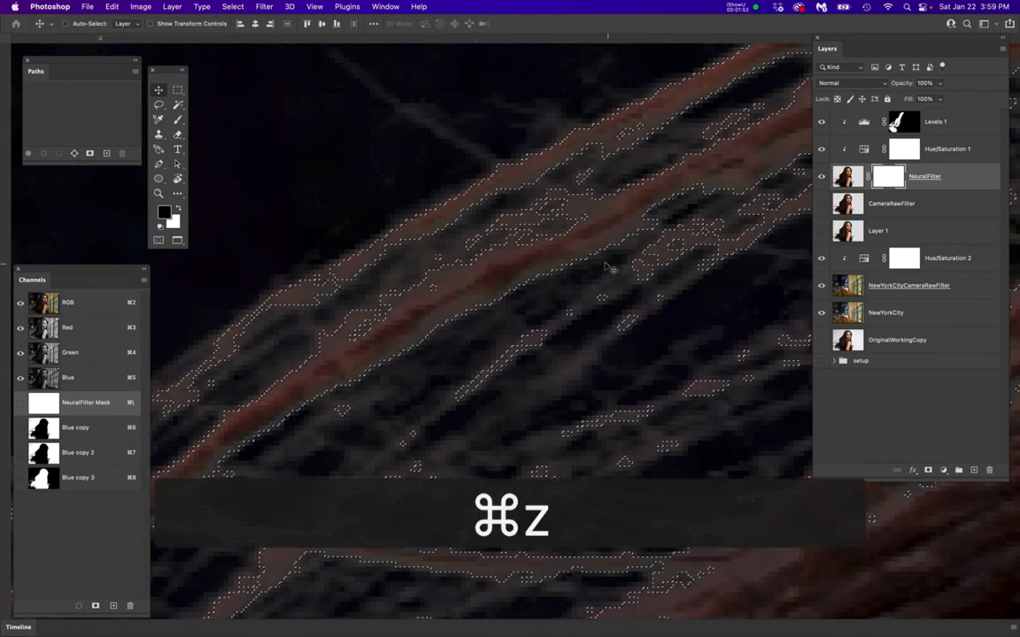
Contract the selection of the woman by 2 pixels
left_click(235, 7)
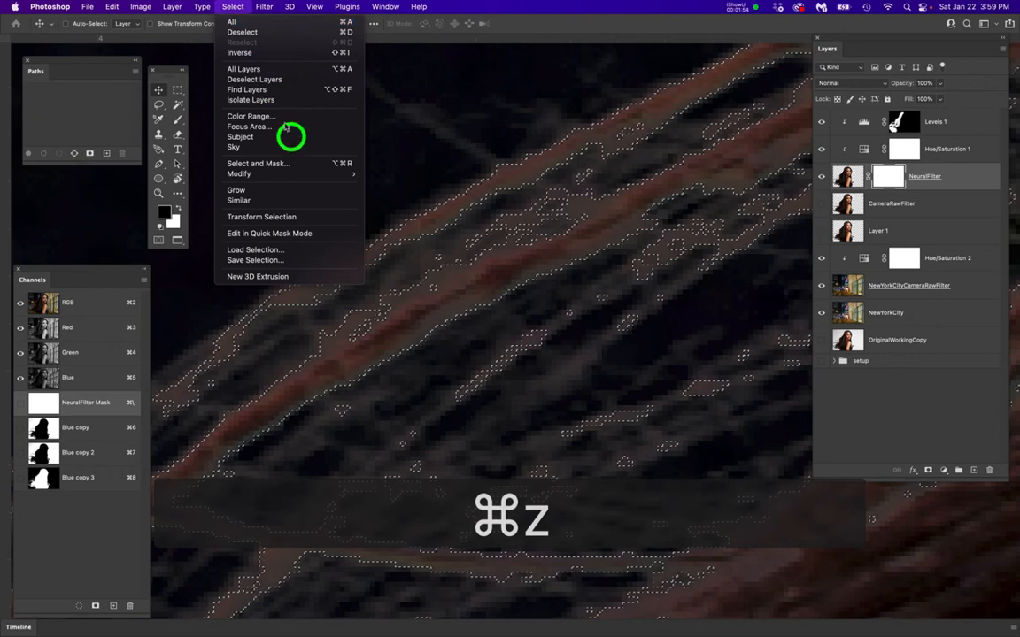
mouse_move(319, 174)
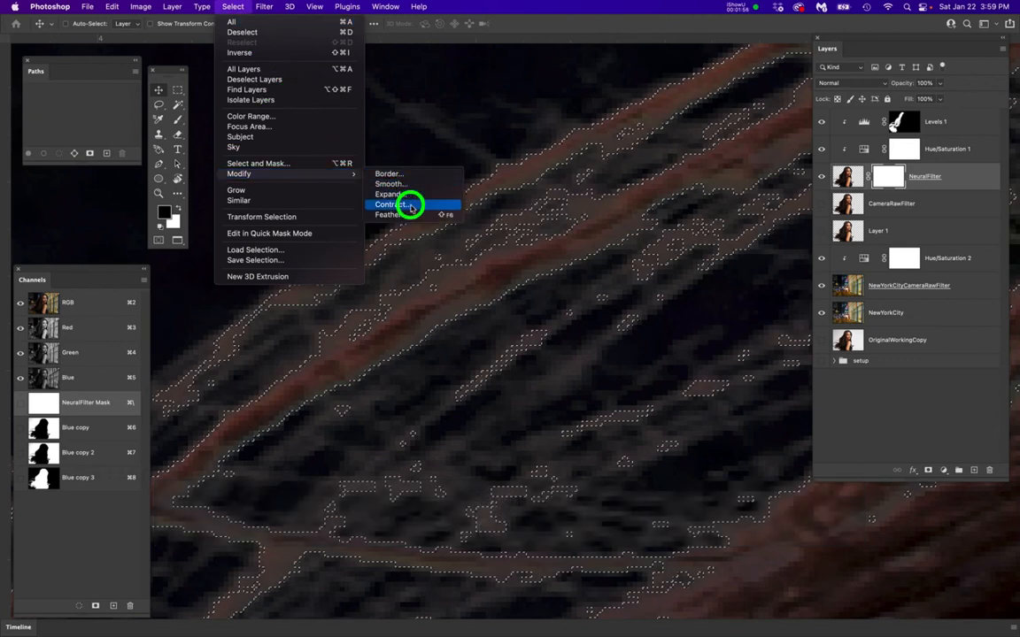
left_click(410, 207)
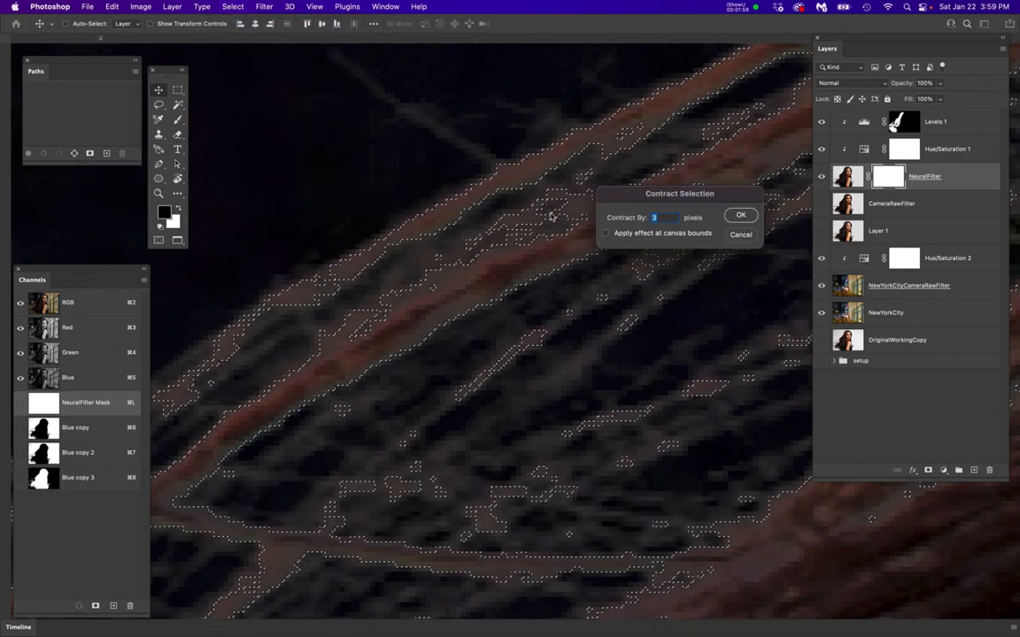
type("2")
left_click(741, 216)
Check the contracted selection along the hair and invert it to cover the area outside the woman
scroll(542, 234, "down", 2)
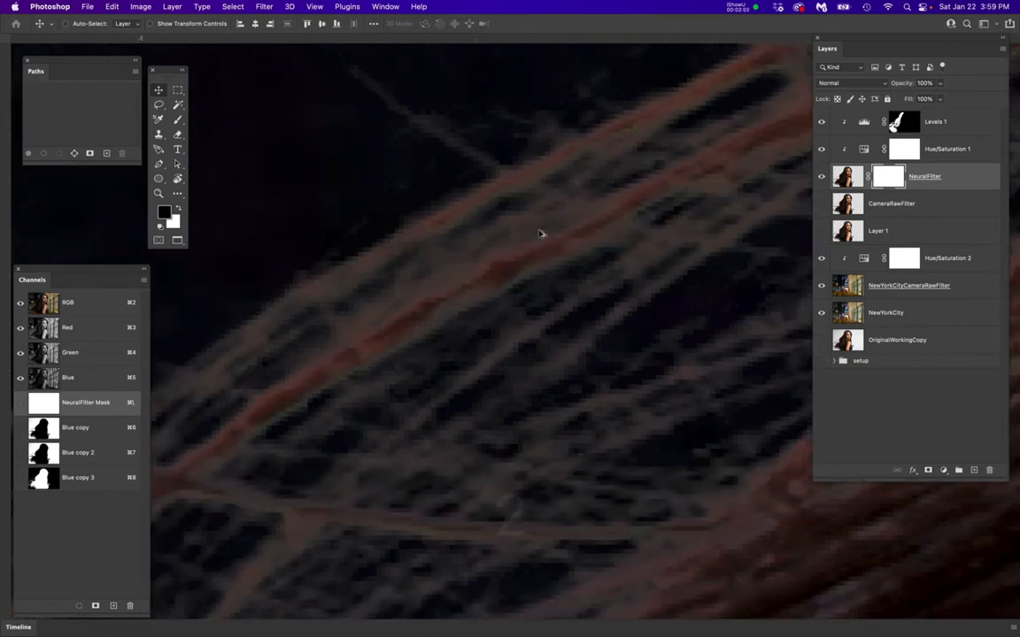
scroll(542, 235, "up", 3)
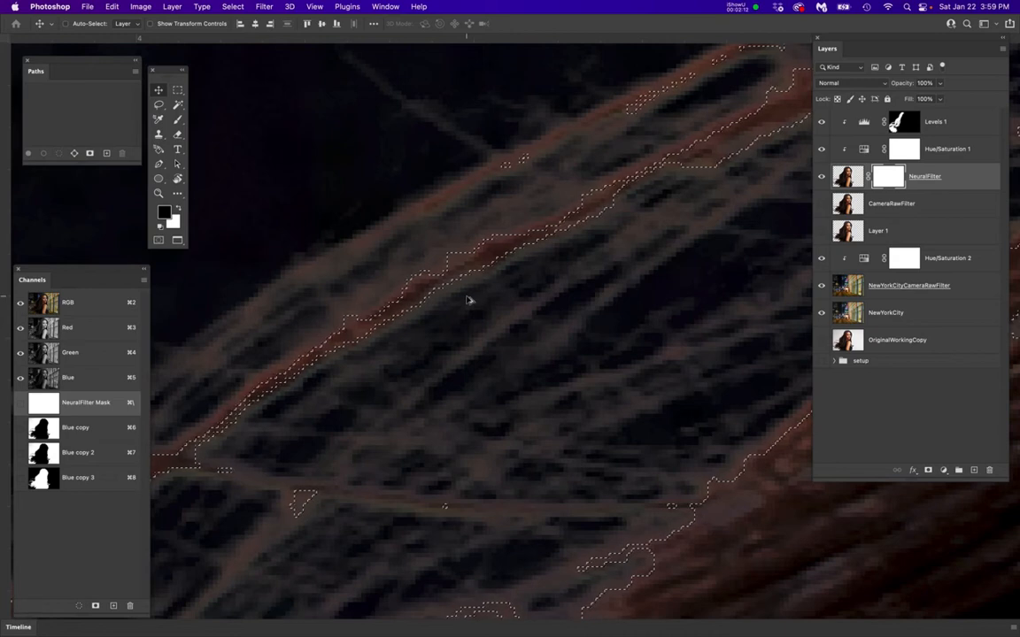
scroll(469, 301, "down", 2)
scroll(469, 301, "down", 5)
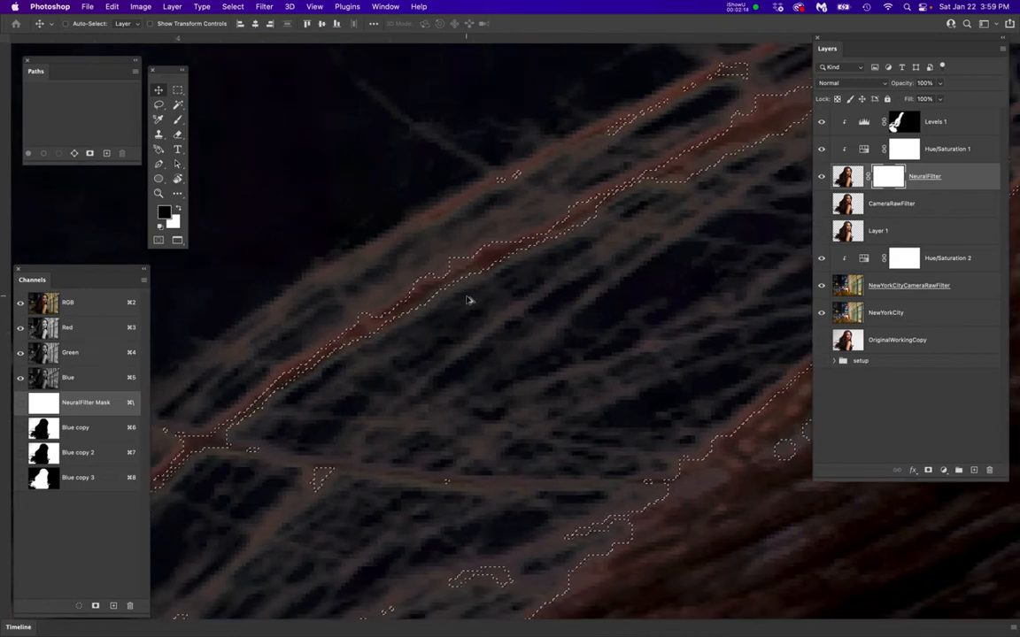
scroll(469, 301, "down", 10)
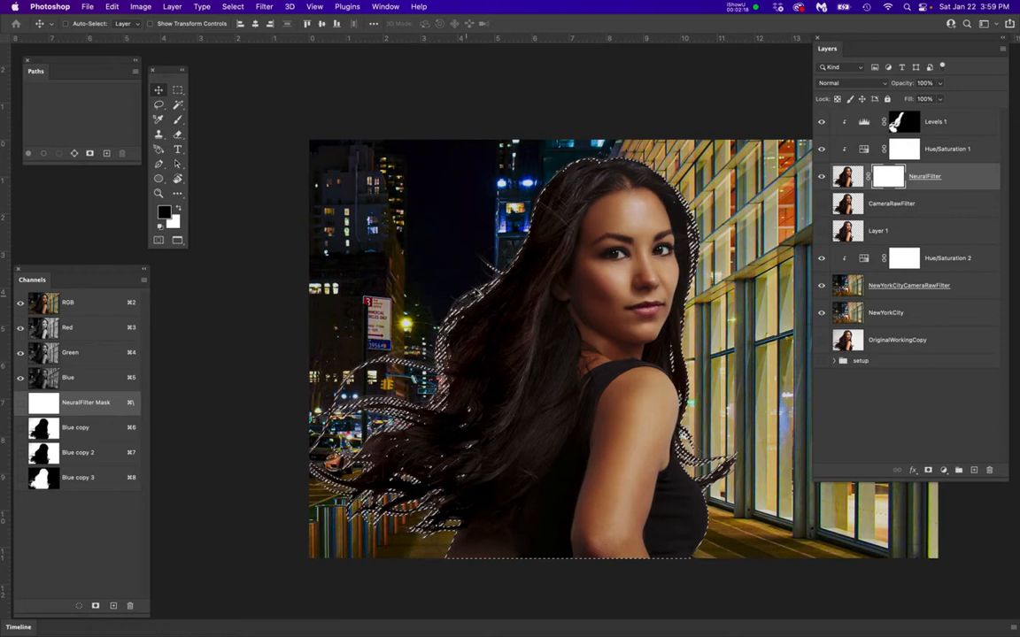
left_click_drag(478, 253, 435, 236)
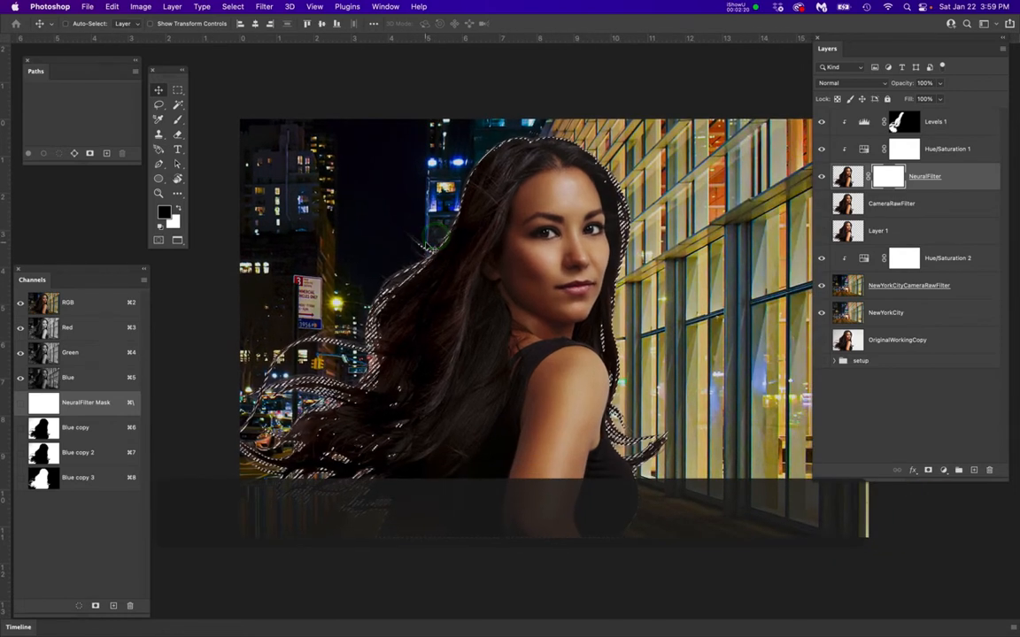
scroll(430, 247, "up", 1)
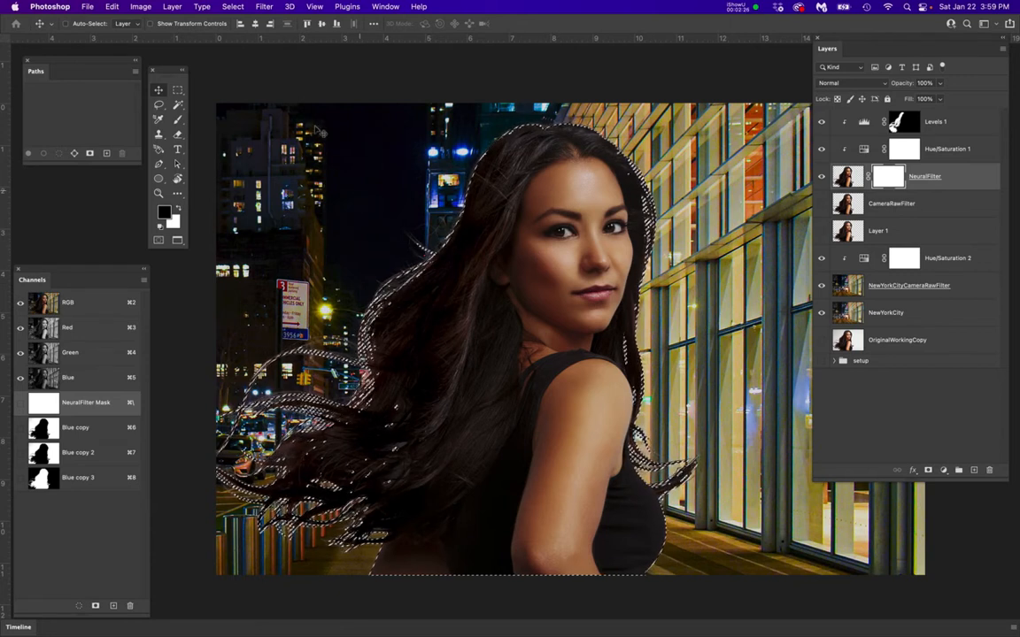
left_click(233, 6)
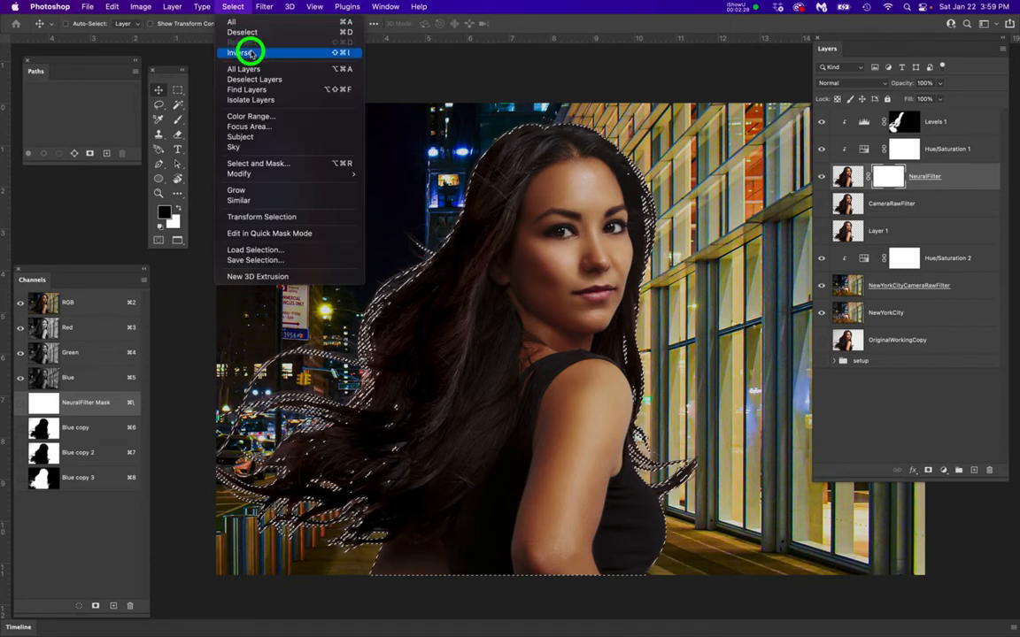
left_click(251, 52)
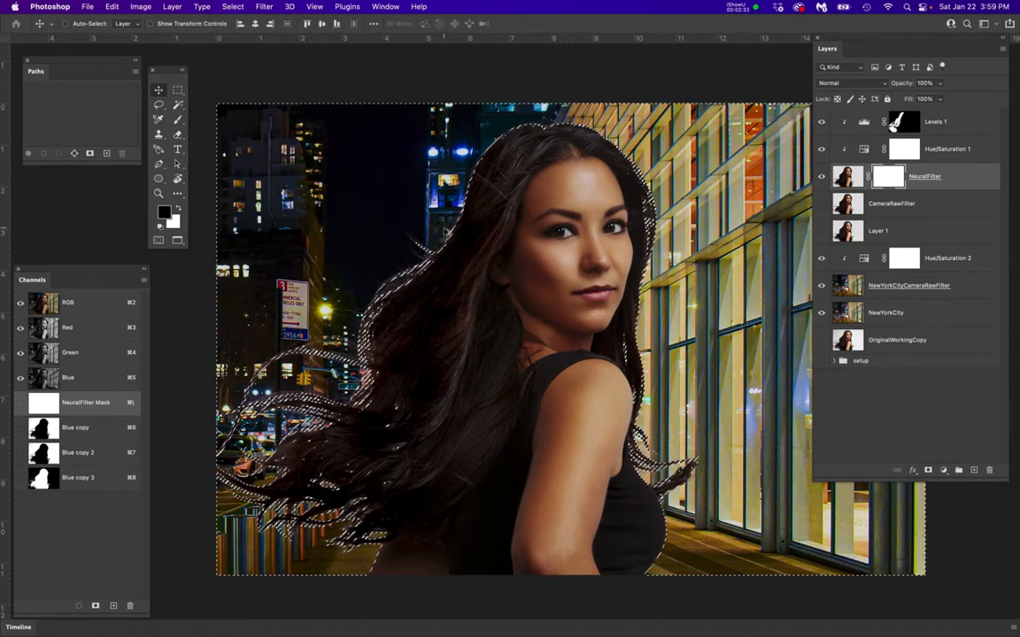
Feather the inverted selection to soften its edge along the hair strands
left_click(447, 231, "super")
left_click(446, 231, "super")
left_click(446, 231, "super")
left_click(447, 231, "super")
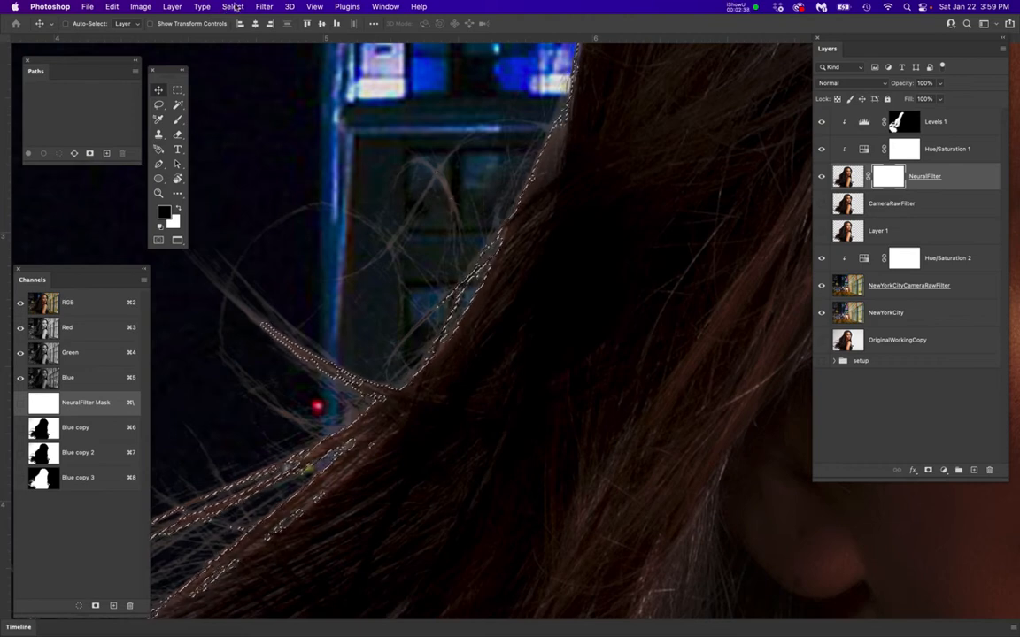
left_click(233, 6)
mouse_move(342, 176)
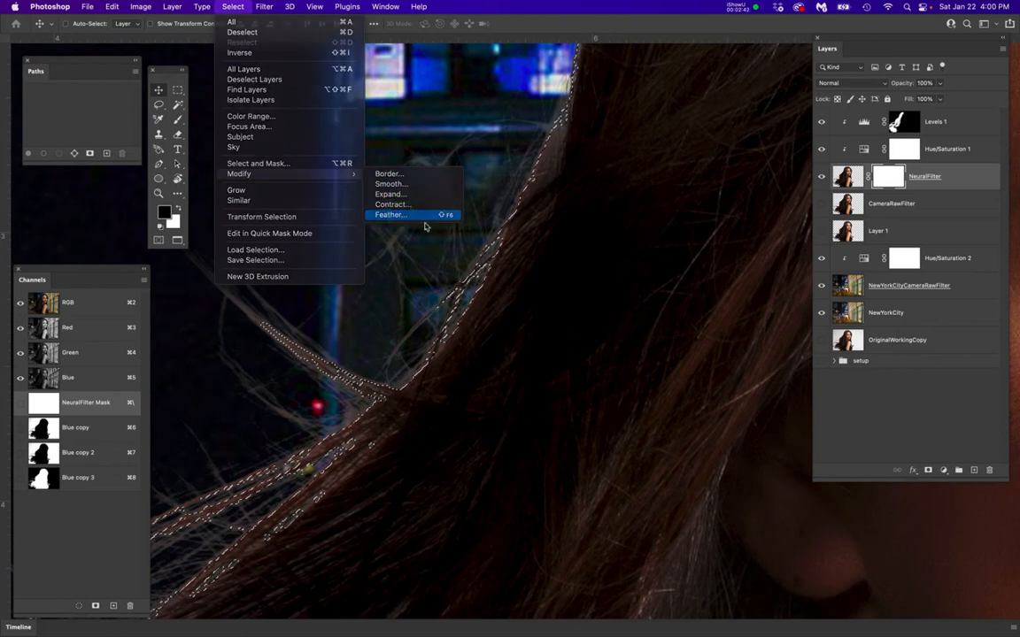
left_click(389, 215)
left_click(539, 295)
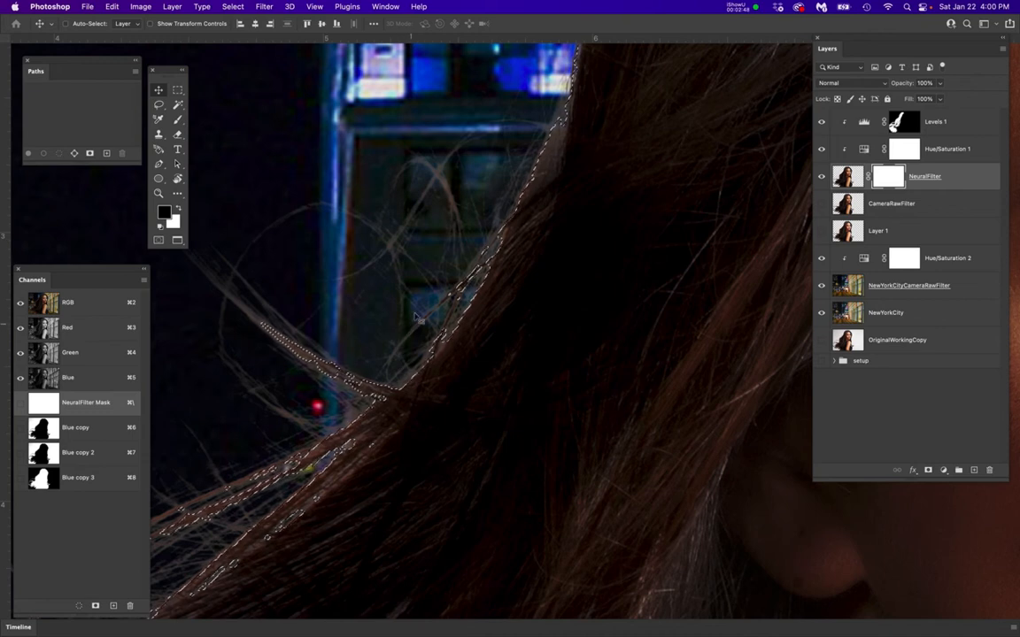
Prepare a 300 px Brush with black as foreground and target the NeuralFilter layer's mask for painting
key("b")
key("bracketleft")
key("bracketleft")
key("bracketleft")
key("bracketleft")
key("bracketleft")
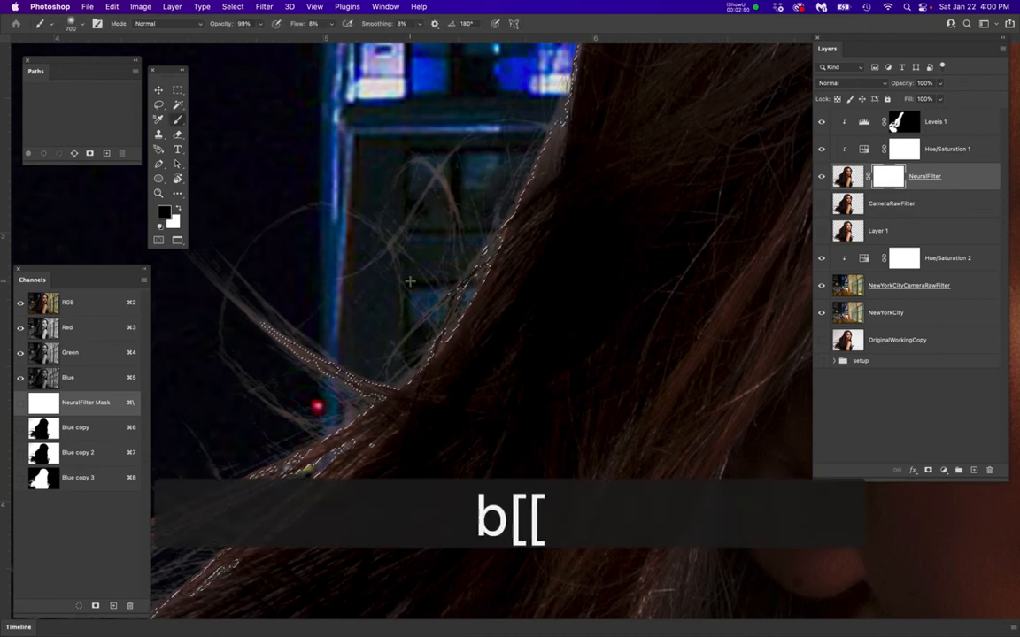
scroll(410, 280, "down", 5)
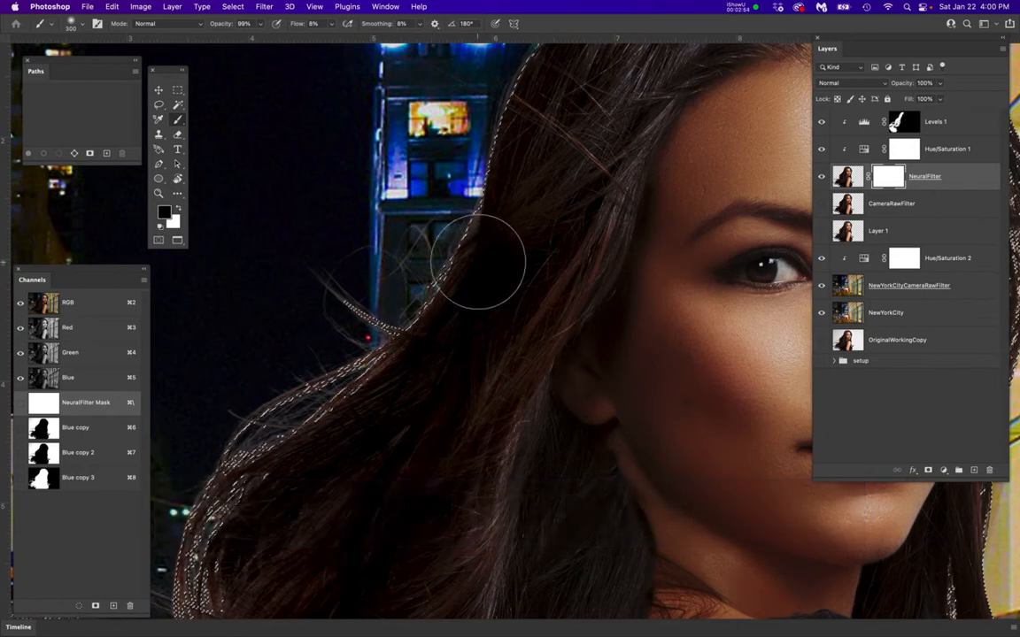
mouse_move(480, 260)
left_mouse_down()
mouse_move(498, 314)
mouse_move(528, 239)
left_mouse_up()
left_click_drag(434, 381, 510, 284)
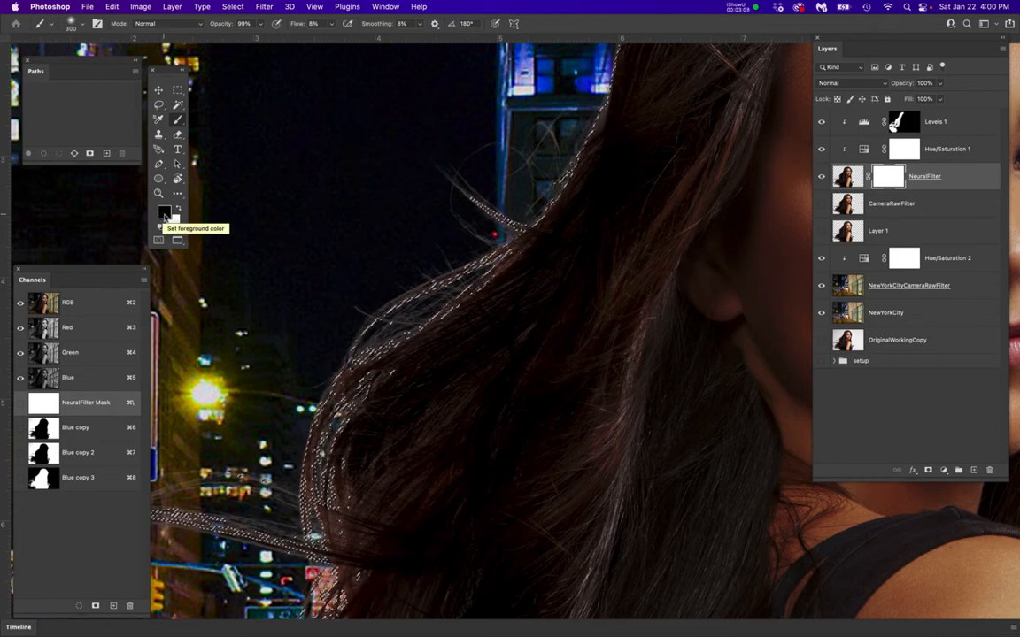
left_click(890, 177)
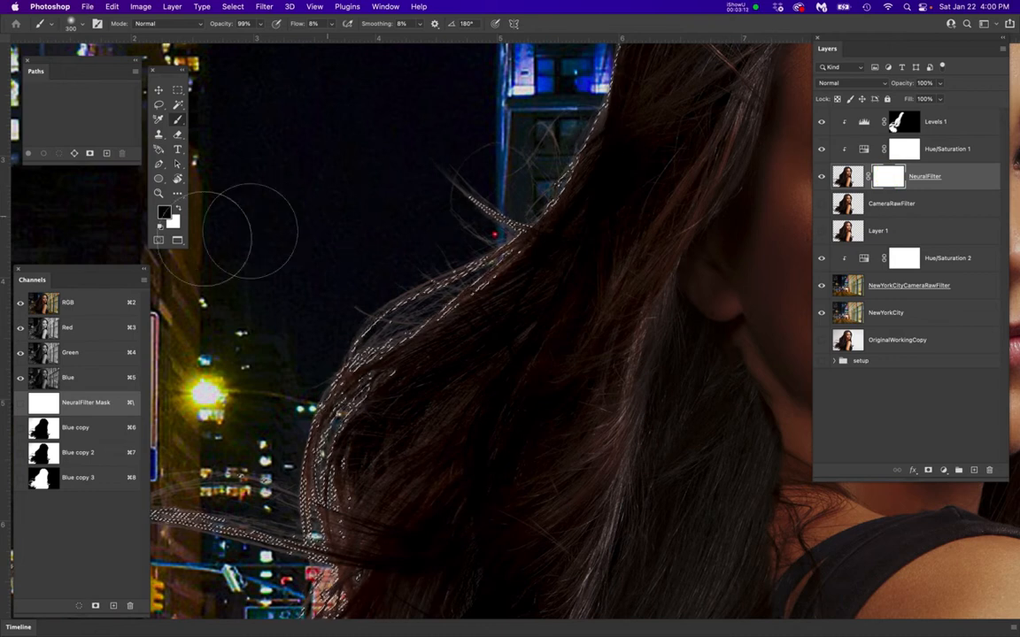
Set the brush flow to 15% and keep its hardness at 0%
left_click_drag(323, 25, 303, 25)
type("15")
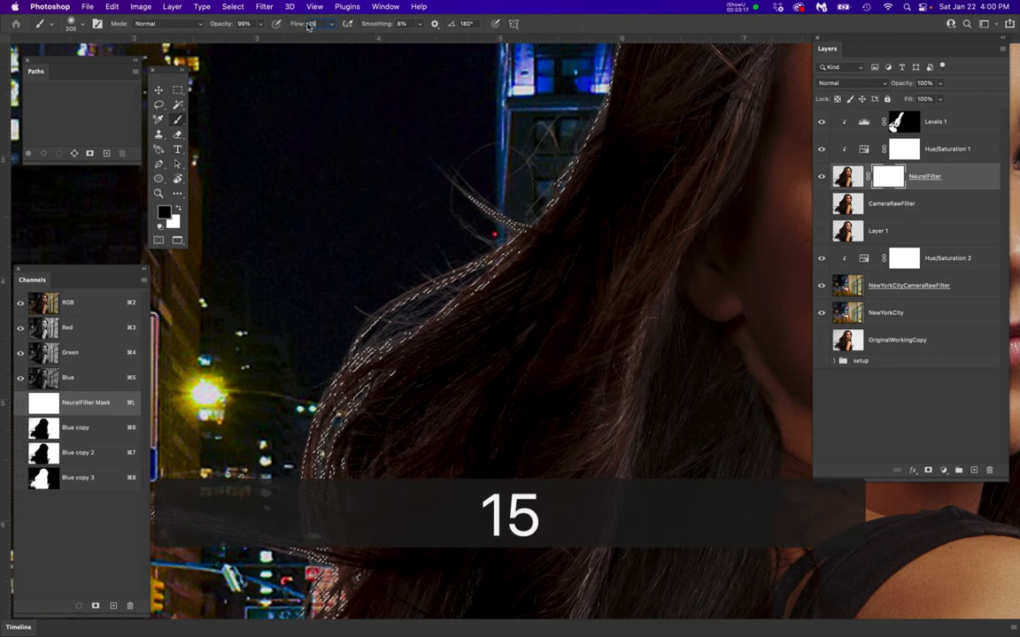
key("Return")
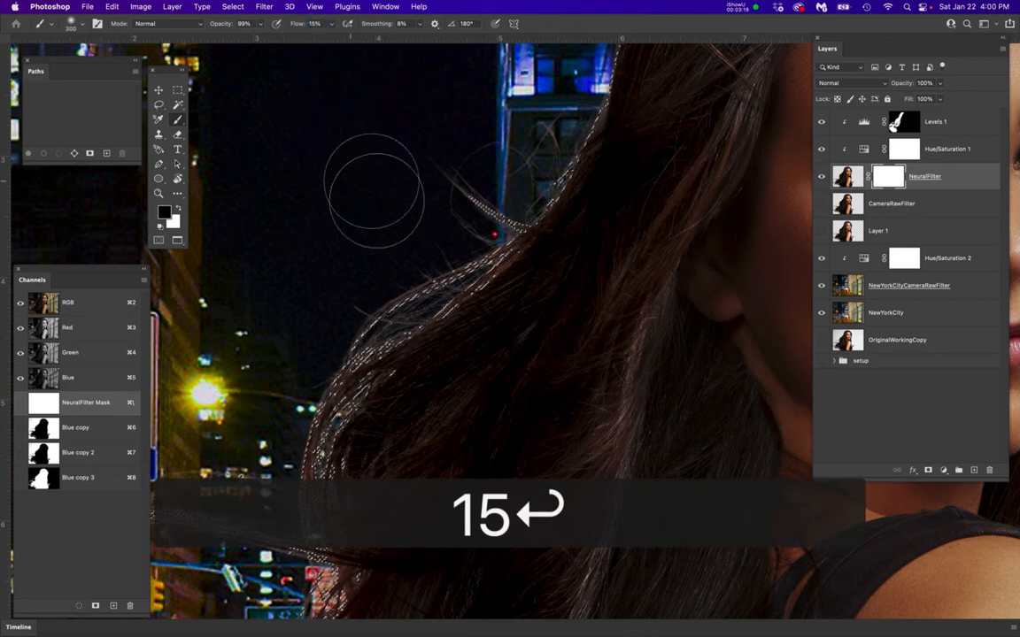
right_click(451, 253)
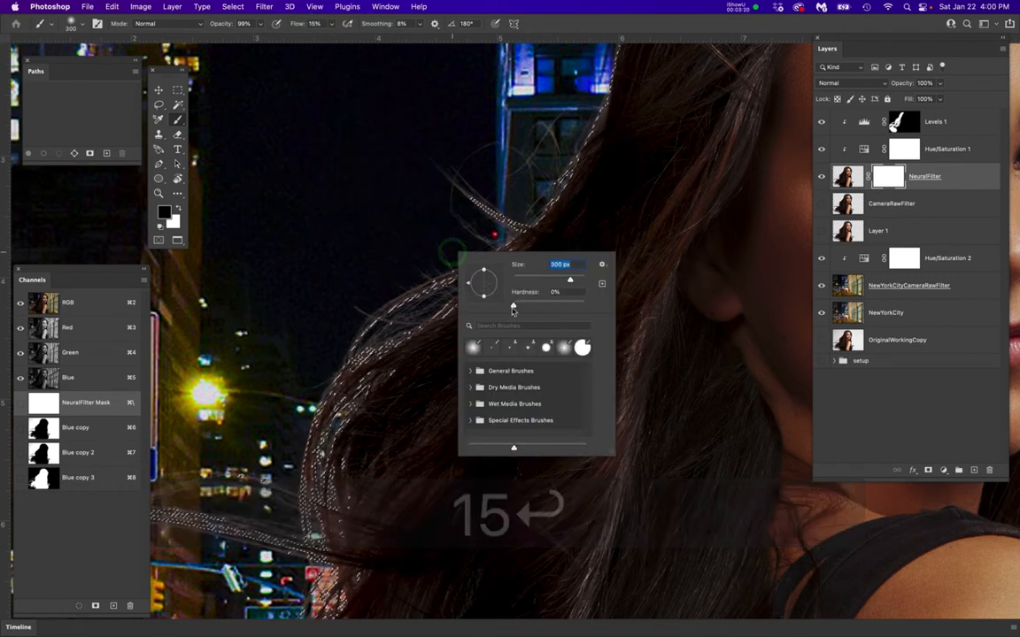
key("Return")
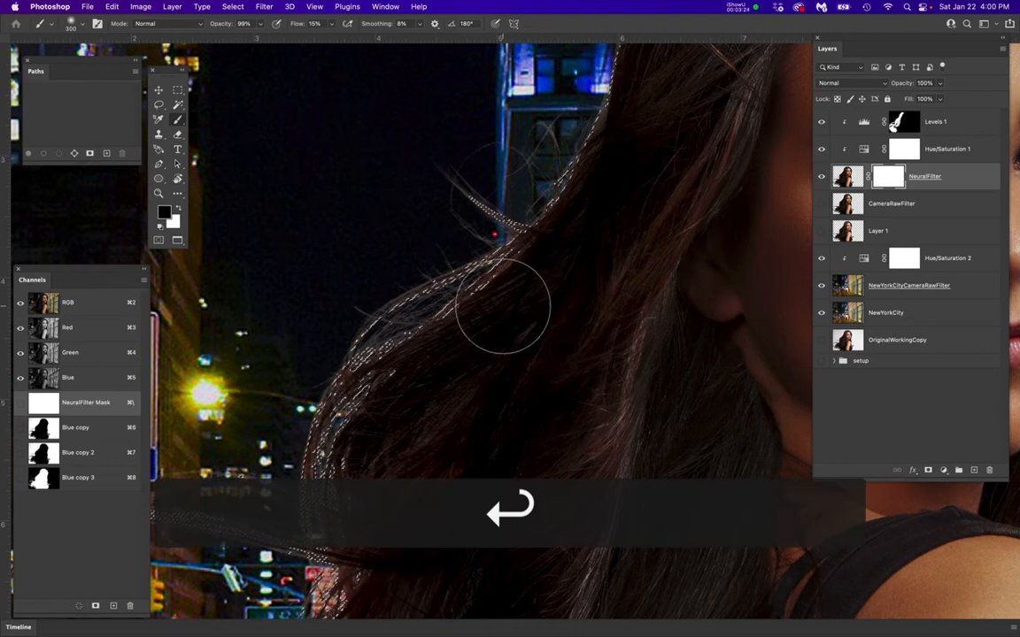
Hide the selection edges and paint black on the mask along the hair edge just below the blue-lit building
key("super+h")
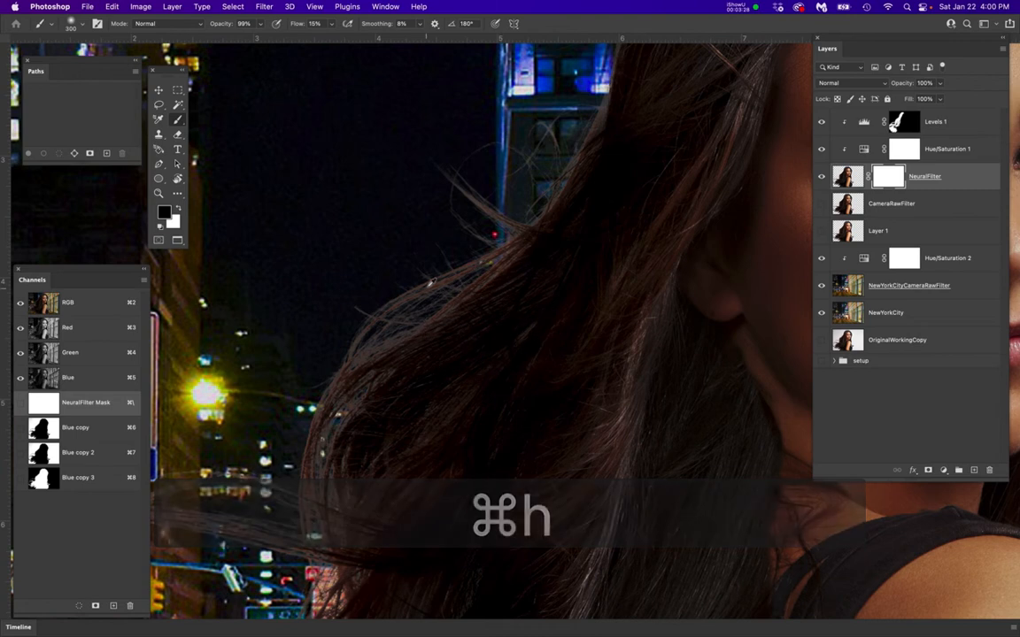
scroll(428, 288, "up", 5)
mouse_move(477, 269)
left_mouse_down()
mouse_move(208, 419)
mouse_move(379, 338)
mouse_move(343, 319)
mouse_move(501, 220)
left_mouse_up()
mouse_move(458, 253)
left_mouse_down()
mouse_move(506, 210)
mouse_move(460, 136)
mouse_move(517, 143)
mouse_move(437, 146)
left_mouse_up()
left_click_drag(478, 291, 295, 403)
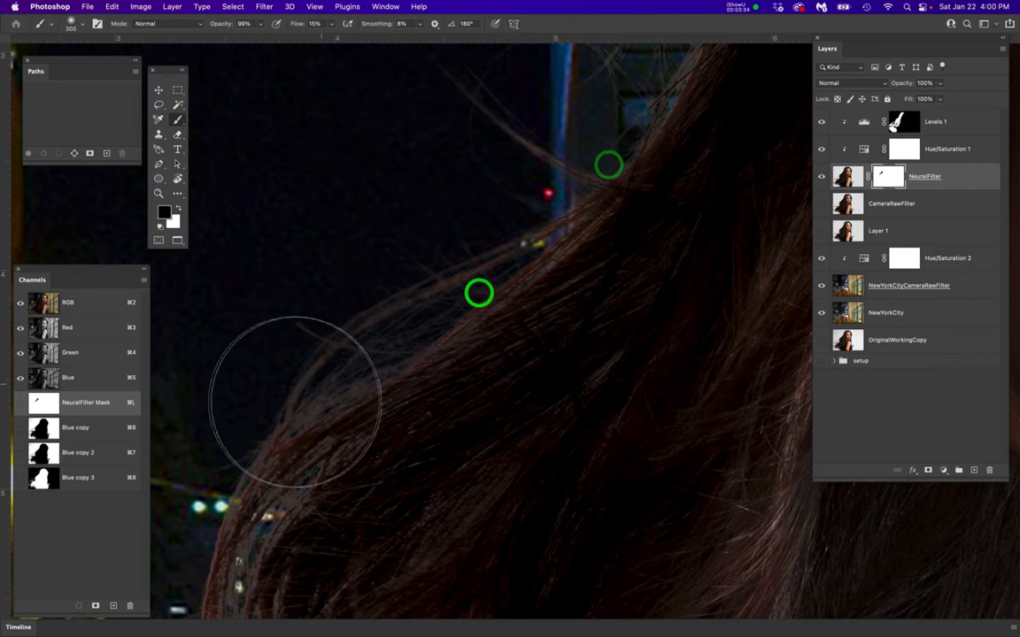
scroll(399, 382, "down", 5)
scroll(401, 379, "up", 3)
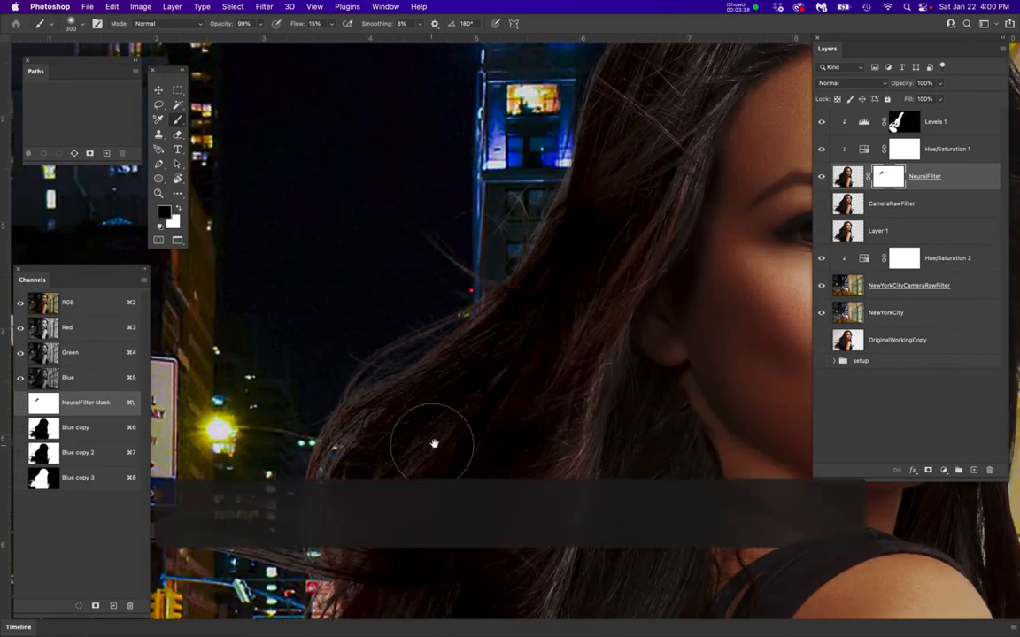
Paint black on the mask along the hair edge from the blue-lit building down the back of the hair
left_click_drag(438, 441, 527, 372)
mouse_move(638, 149)
left_mouse_down()
mouse_move(637, 125)
mouse_move(669, 93)
mouse_move(606, 195)
mouse_move(533, 242)
left_mouse_up()
mouse_move(496, 274)
left_mouse_down()
mouse_move(453, 328)
mouse_move(520, 361)
left_mouse_up()
scroll(407, 418, "up", 2)
mouse_move(533, 215)
left_mouse_down()
mouse_move(481, 286)
mouse_move(527, 195)
mouse_move(412, 413)
mouse_move(459, 385)
mouse_move(426, 369)
mouse_move(247, 436)
mouse_move(501, 358)
left_mouse_up()
left_click_drag(354, 384, 471, 354)
scroll(424, 383, "down", 2)
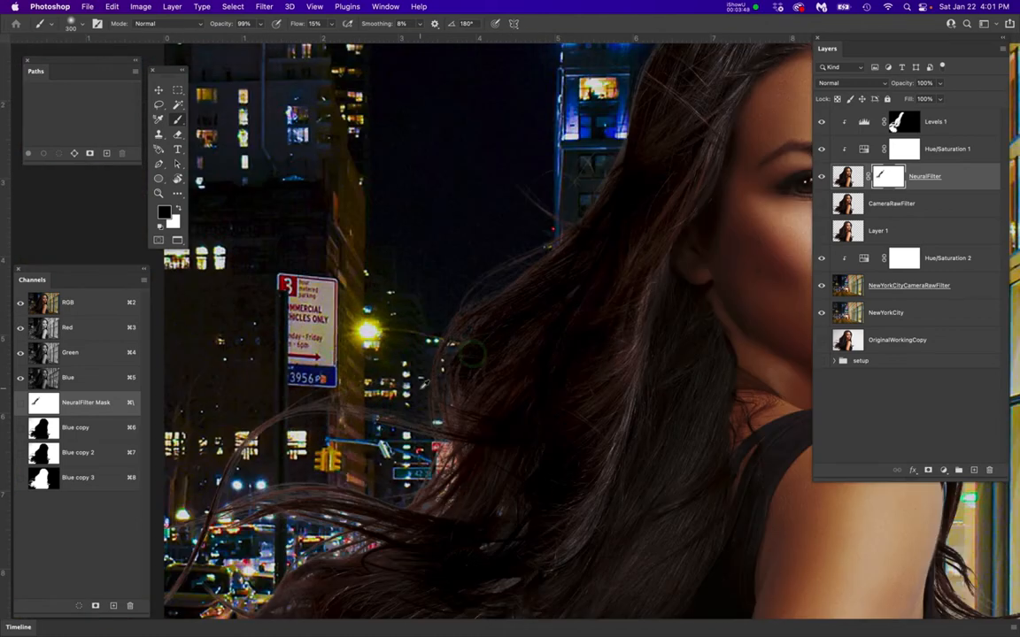
Mask the fringe along the long flyaway strands near the parking sign and traffic light with black
left_click_drag(422, 421, 574, 325)
mouse_move(502, 303)
left_mouse_down()
mouse_move(364, 346)
mouse_move(449, 303)
mouse_move(327, 479)
left_mouse_up()
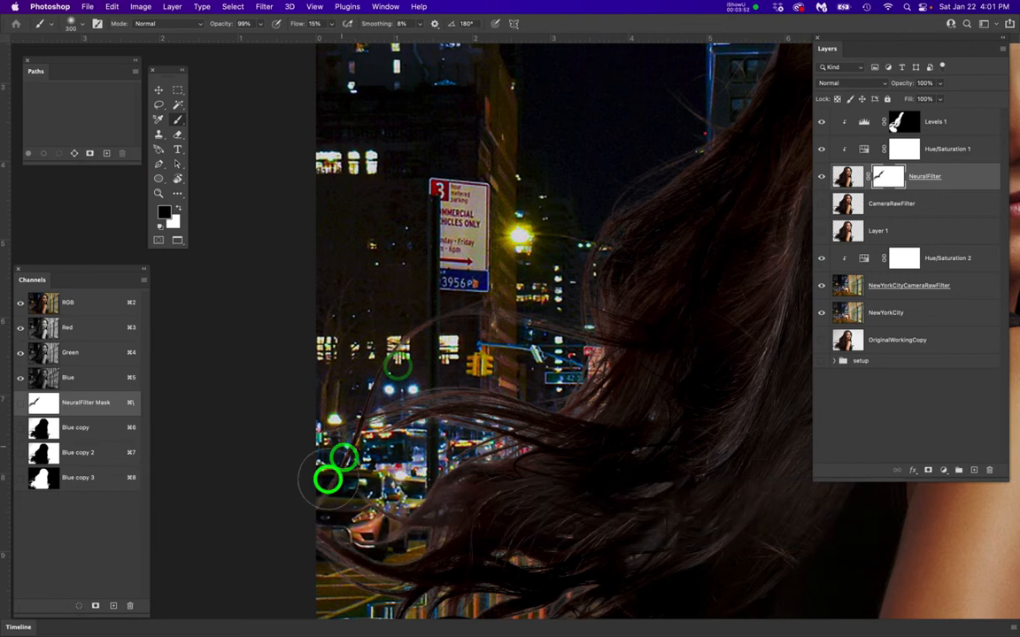
scroll(455, 433, "up", 5)
mouse_move(429, 435)
left_mouse_down()
mouse_move(522, 382)
mouse_move(530, 362)
mouse_move(273, 419)
mouse_move(640, 358)
mouse_move(569, 406)
mouse_move(717, 319)
mouse_move(646, 326)
left_mouse_up()
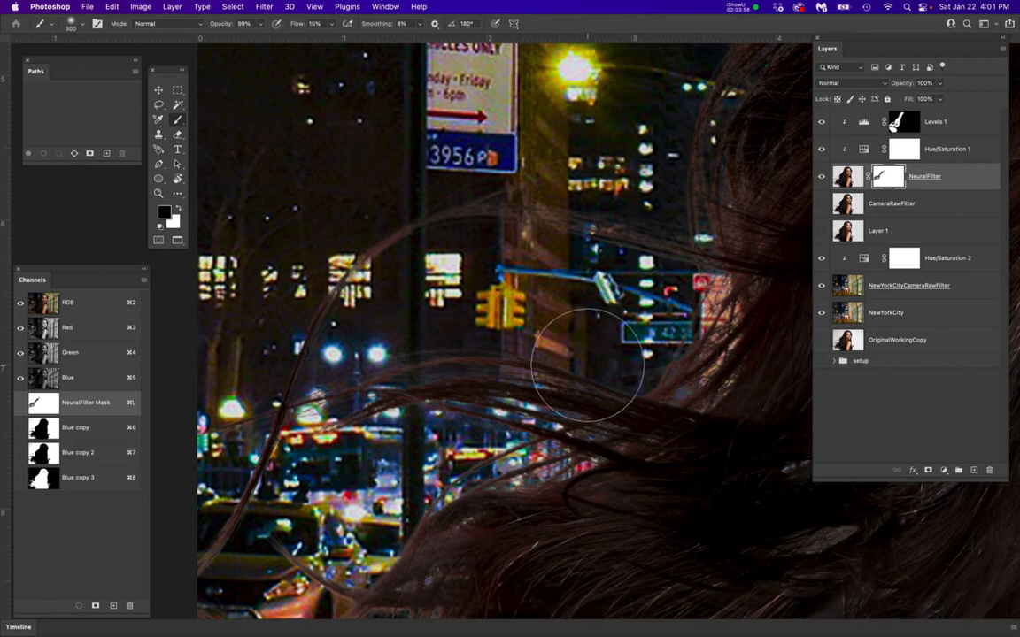
Paint black on the mask around the lower windblown hair tips above the taxi and the striped barrier
scroll(587, 365, "down", 3)
left_click_drag(462, 469, 421, 485)
mouse_move(524, 521)
left_mouse_down()
mouse_move(503, 561)
mouse_move(359, 530)
mouse_move(381, 540)
mouse_move(354, 544)
mouse_move(523, 579)
mouse_move(444, 575)
mouse_move(535, 577)
left_mouse_up()
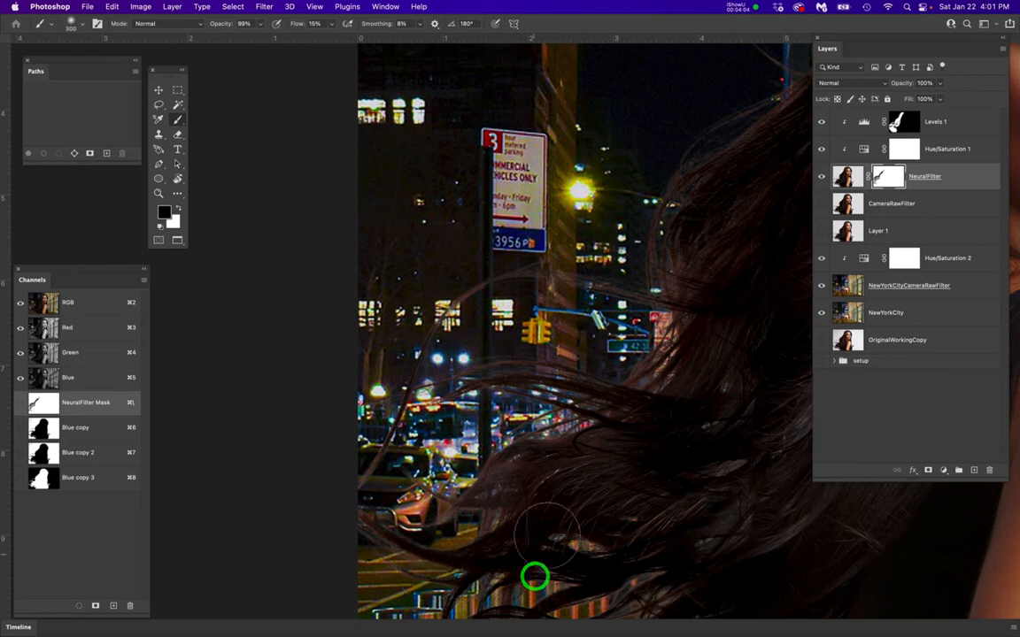
scroll(574, 434, "down", 2)
mouse_move(548, 546)
left_mouse_down()
mouse_move(640, 565)
mouse_move(613, 542)
mouse_move(688, 480)
mouse_move(555, 500)
mouse_move(342, 449)
mouse_move(441, 417)
mouse_move(403, 433)
mouse_move(420, 406)
mouse_move(489, 371)
mouse_move(568, 369)
mouse_move(538, 389)
mouse_move(459, 324)
left_mouse_up()
scroll(472, 288, "down", 3)
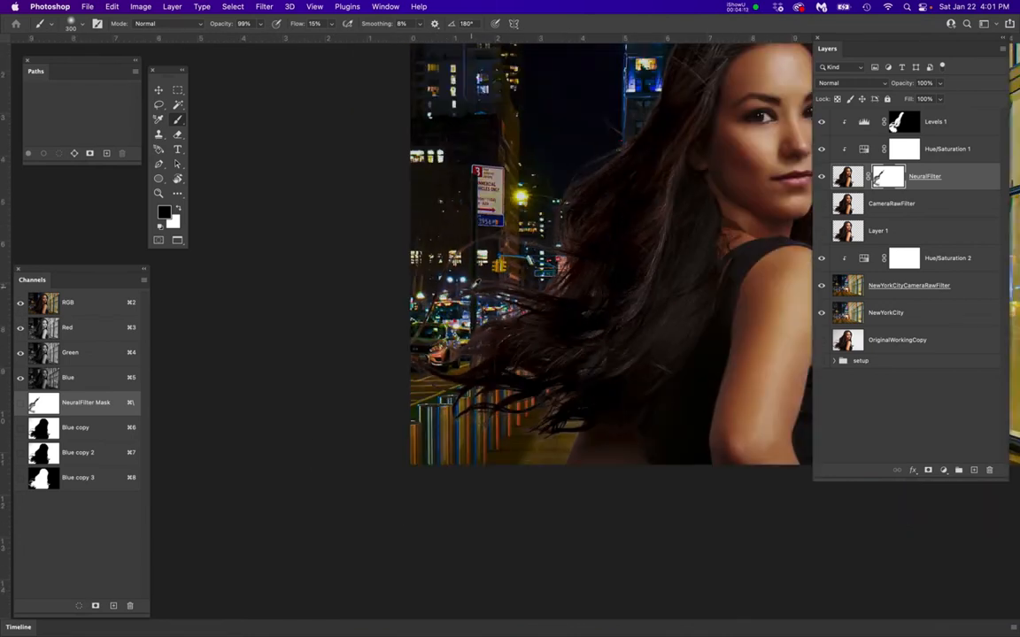
Paint black on the mask along the left side of the head up to the crown
left_click_drag(612, 257, 518, 412)
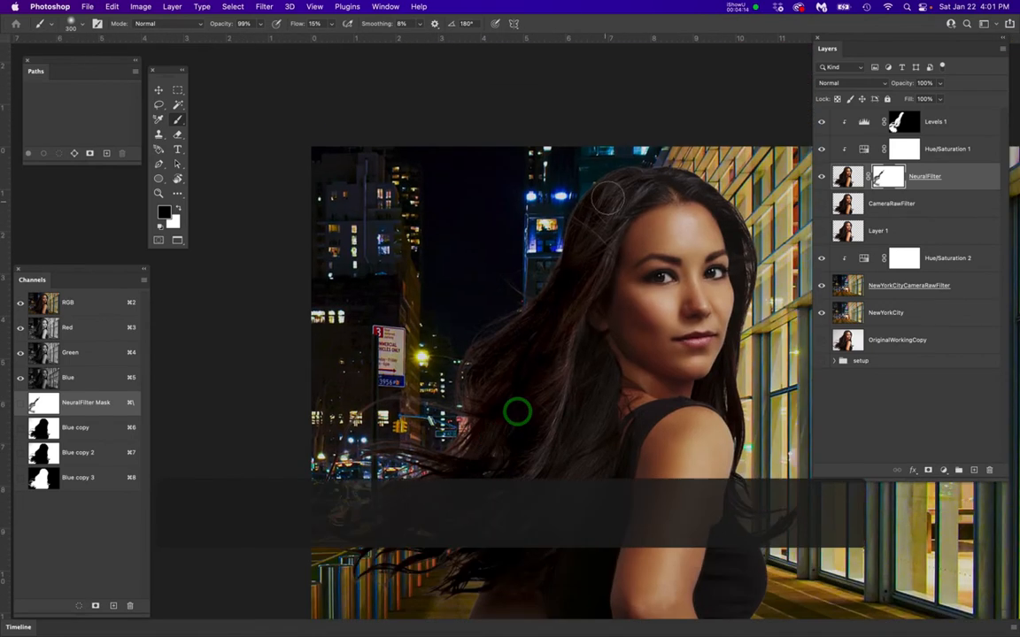
scroll(608, 199, "up", 5)
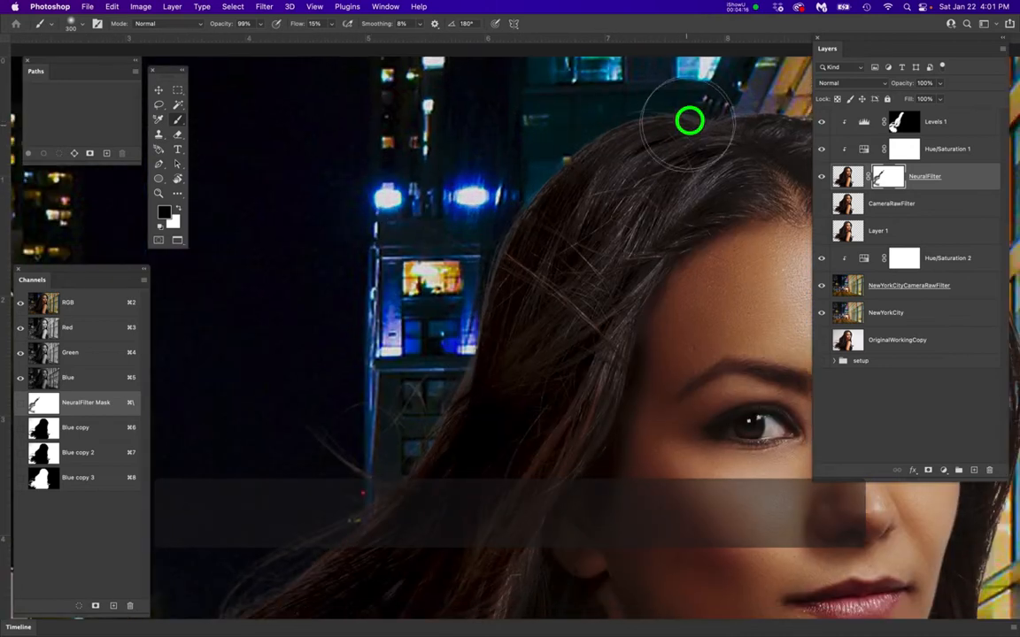
mouse_move(464, 293)
left_mouse_down()
mouse_move(601, 162)
mouse_move(622, 169)
mouse_move(600, 151)
left_mouse_up()
key("space")
mouse_move(464, 272)
left_mouse_down()
mouse_move(423, 344)
mouse_move(342, 421)
mouse_move(443, 316)
left_mouse_up()
Paint black on the mask over the top of the head and down the hair edge against the glass building
key("space")
mouse_move(650, 256)
left_mouse_down()
mouse_move(271, 397)
mouse_move(295, 394)
left_mouse_up()
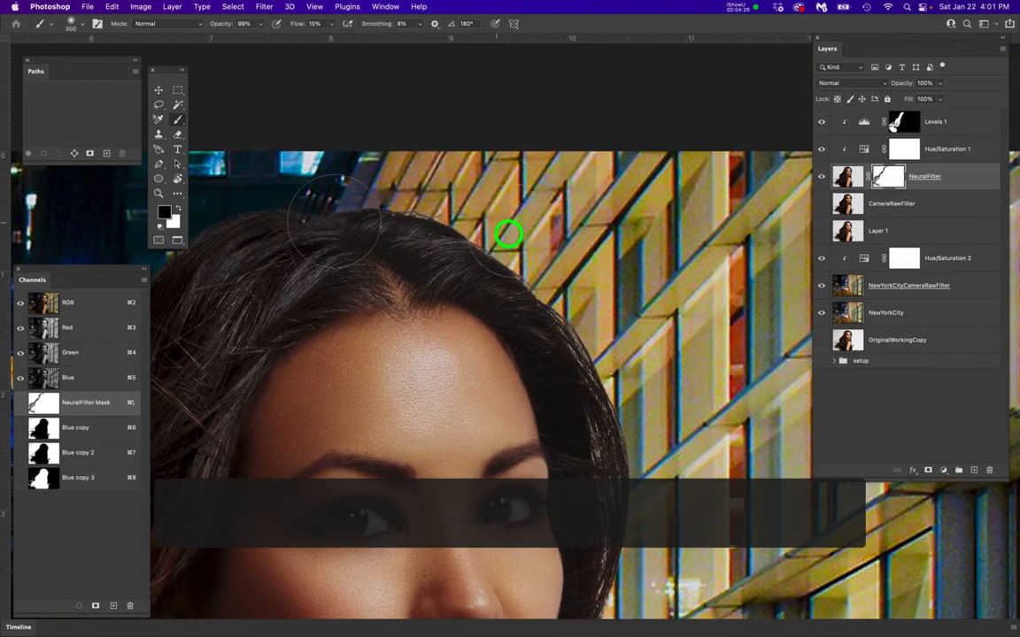
mouse_move(419, 226)
left_mouse_down()
mouse_move(566, 304)
mouse_move(640, 478)
mouse_move(619, 403)
mouse_move(565, 420)
left_mouse_up()
key("space")
left_click_drag(675, 496, 690, 314)
left_click_drag(606, 501, 623, 411)
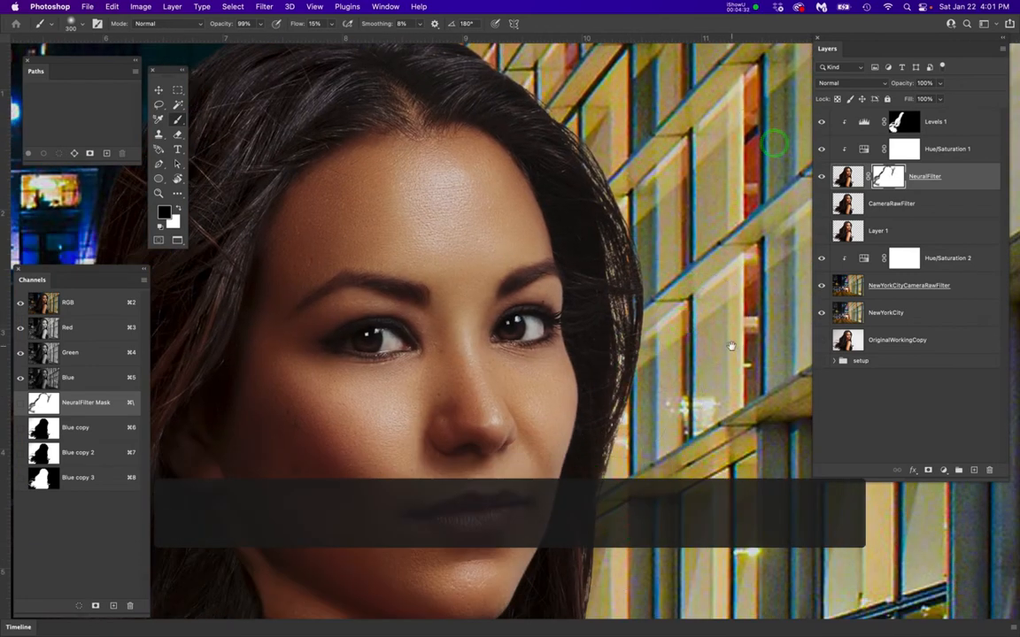
Paint black on the mask along the hair beside the neck and shoulder and around its curled tips
scroll(731, 347, "down", 2)
scroll(731, 346, "down", 5)
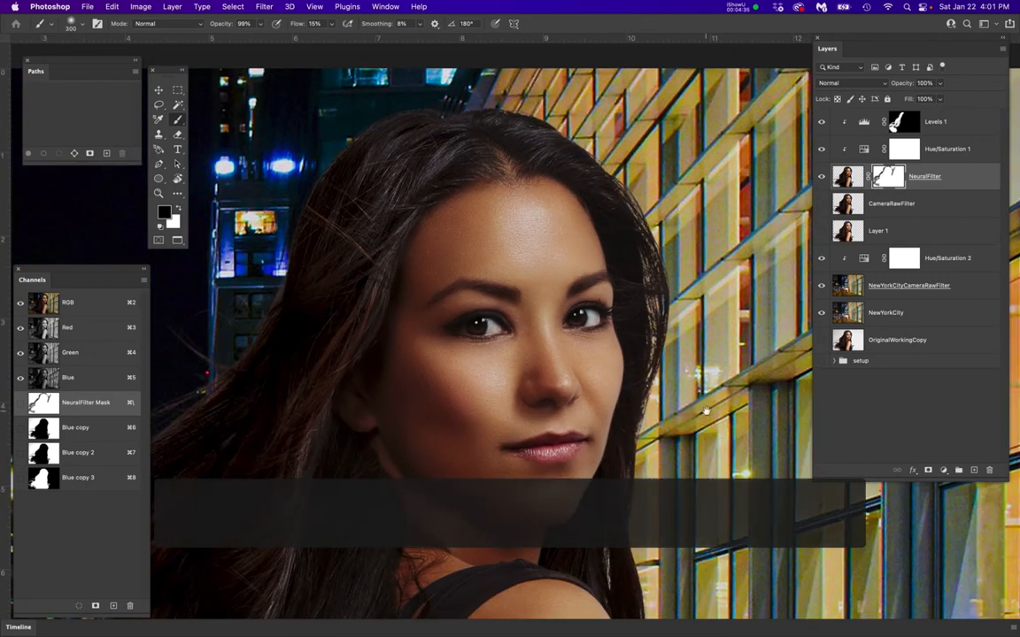
left_click_drag(706, 410, 704, 292)
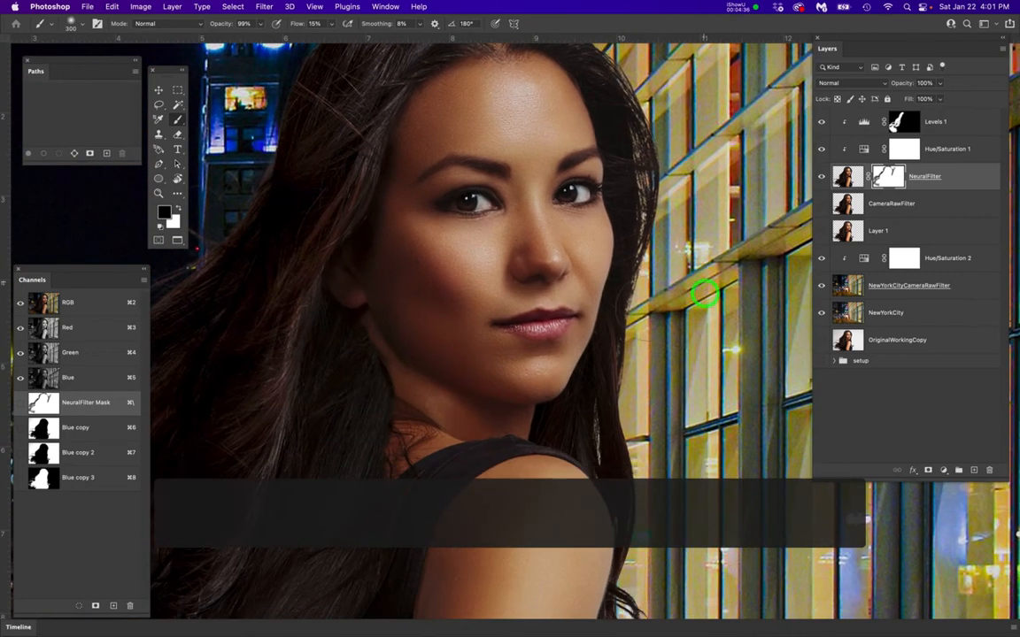
left_click_drag(631, 299, 644, 308)
left_click_drag(635, 455, 656, 495)
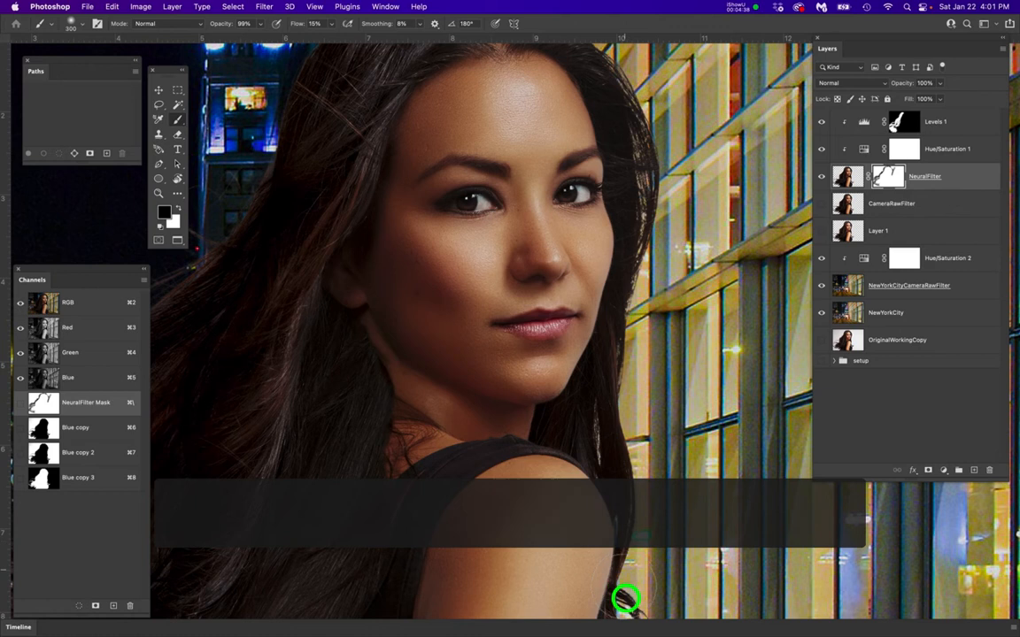
left_click_drag(666, 540, 667, 360)
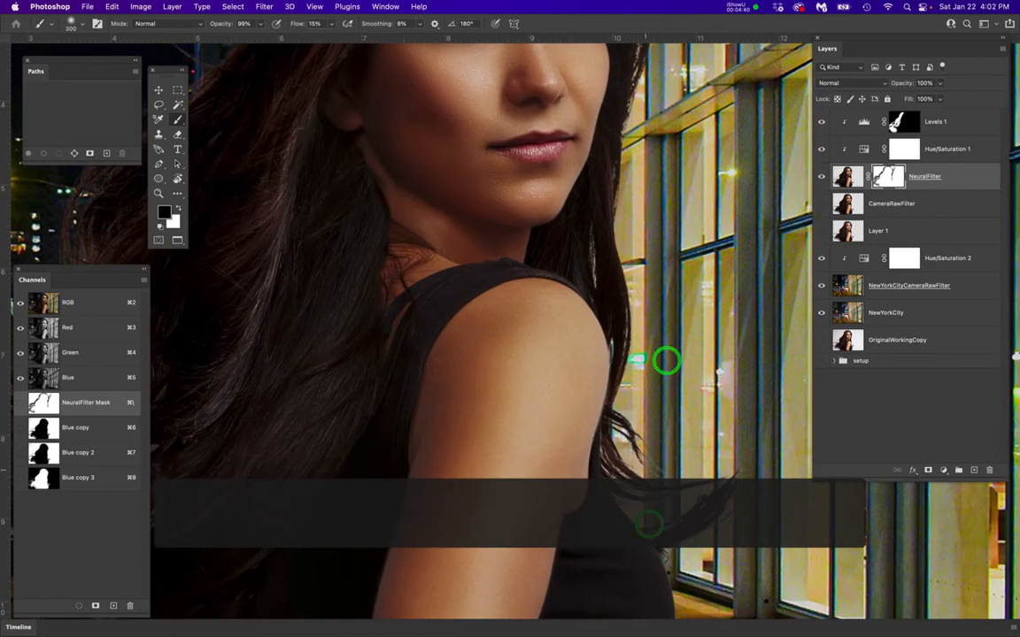
left_click_drag(598, 606, 612, 508)
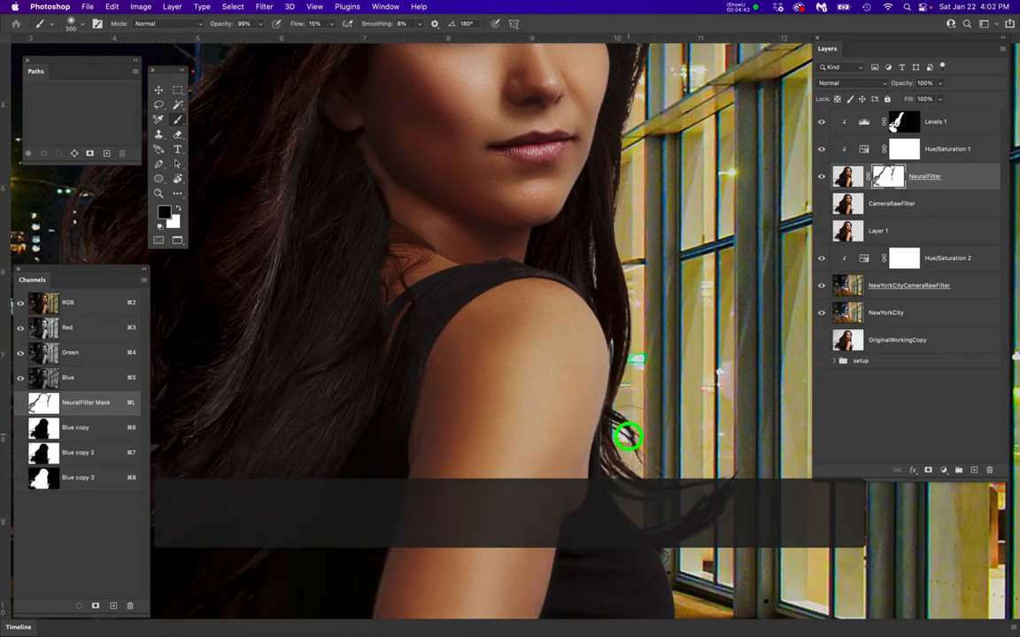
left_click_drag(627, 437, 632, 400)
View the NeuralFilter mask on its own, return to the full composite and deselect
scroll(633, 396, "down", 5)
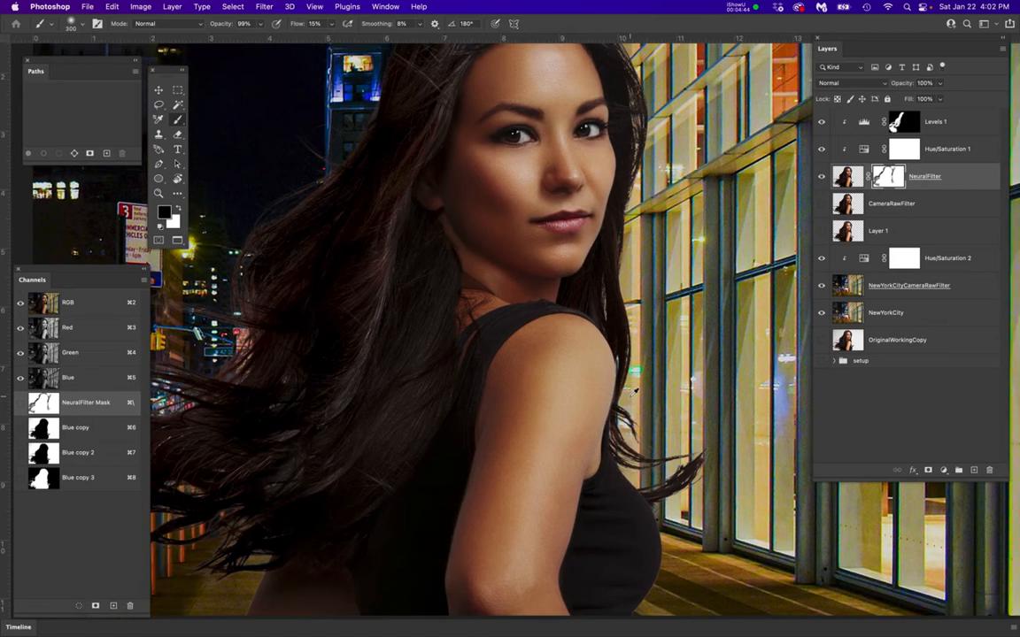
scroll(634, 390, "down", 2)
left_click_drag(595, 364, 622, 397)
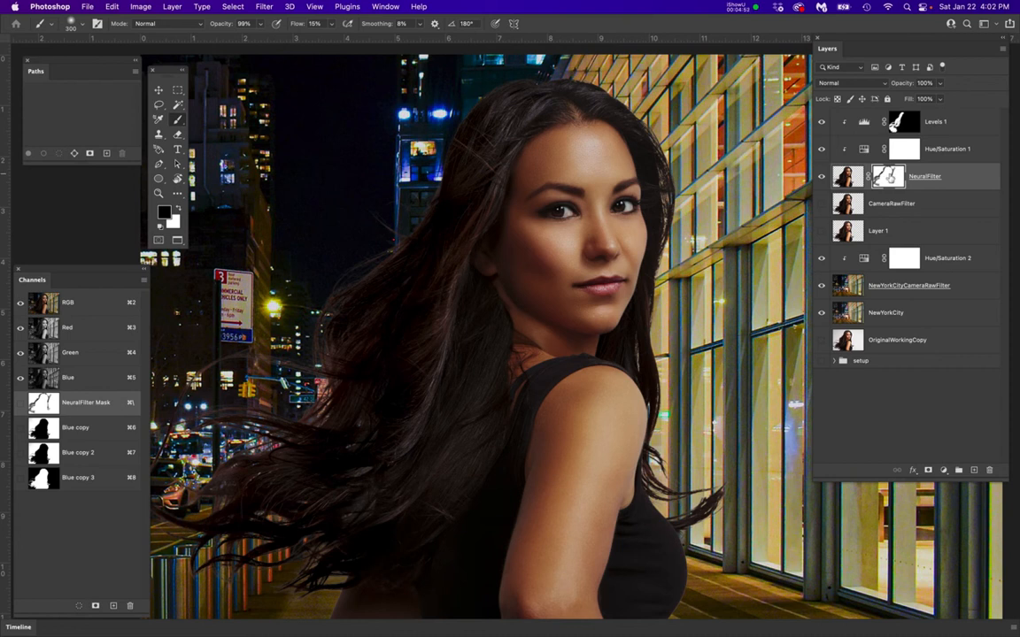
left_click(889, 177, "alt")
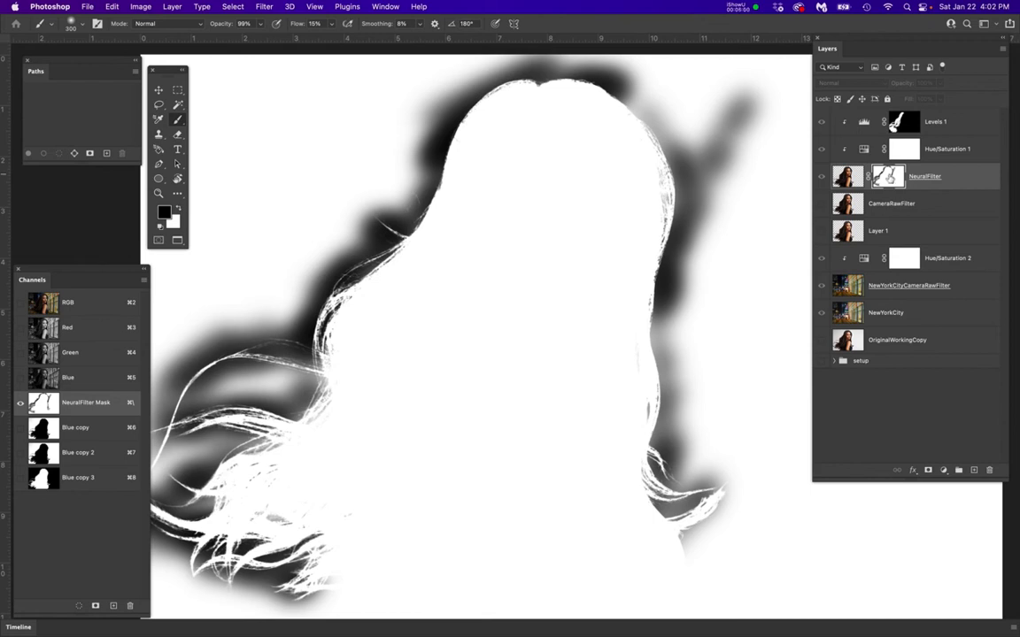
left_click(890, 176, "alt")
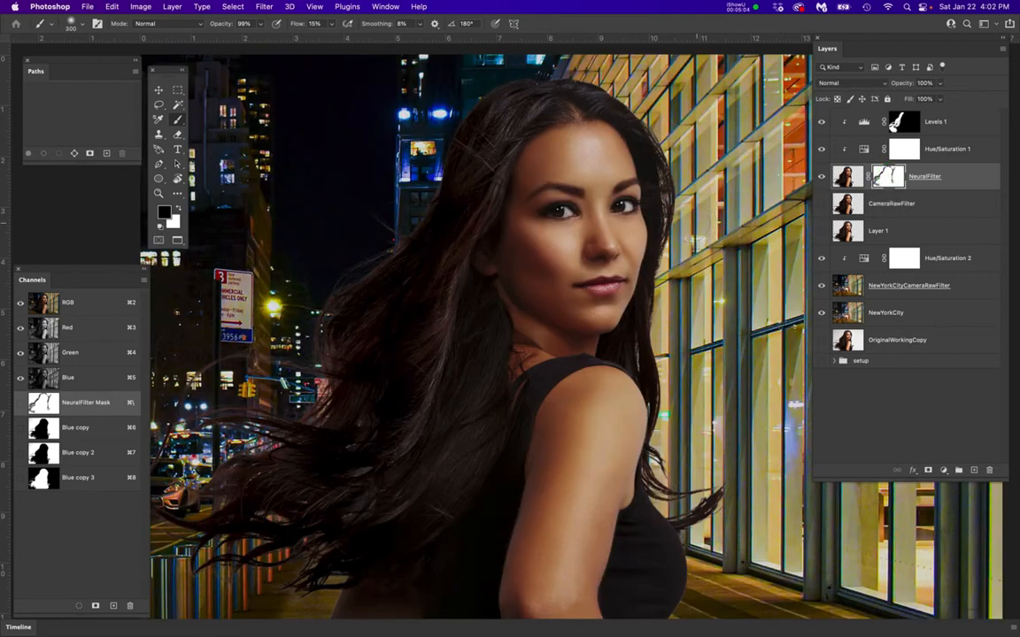
key("super+d")
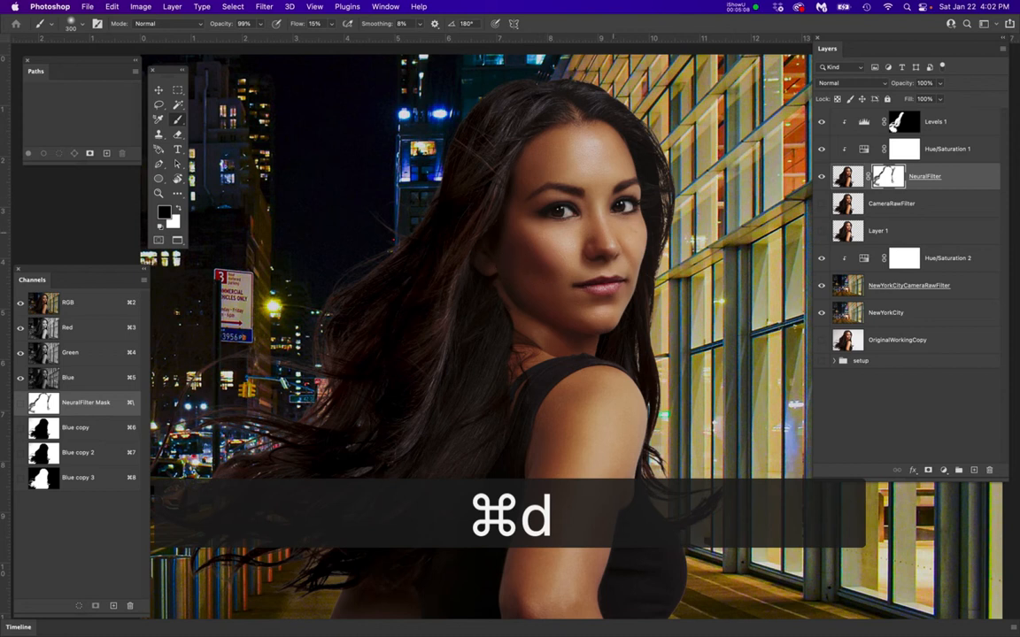
Try a black mask stroke across the woman's face without a selection and undo it
mouse_move(603, 239)
left_mouse_down()
mouse_move(550, 239)
mouse_move(623, 224)
left_mouse_up()
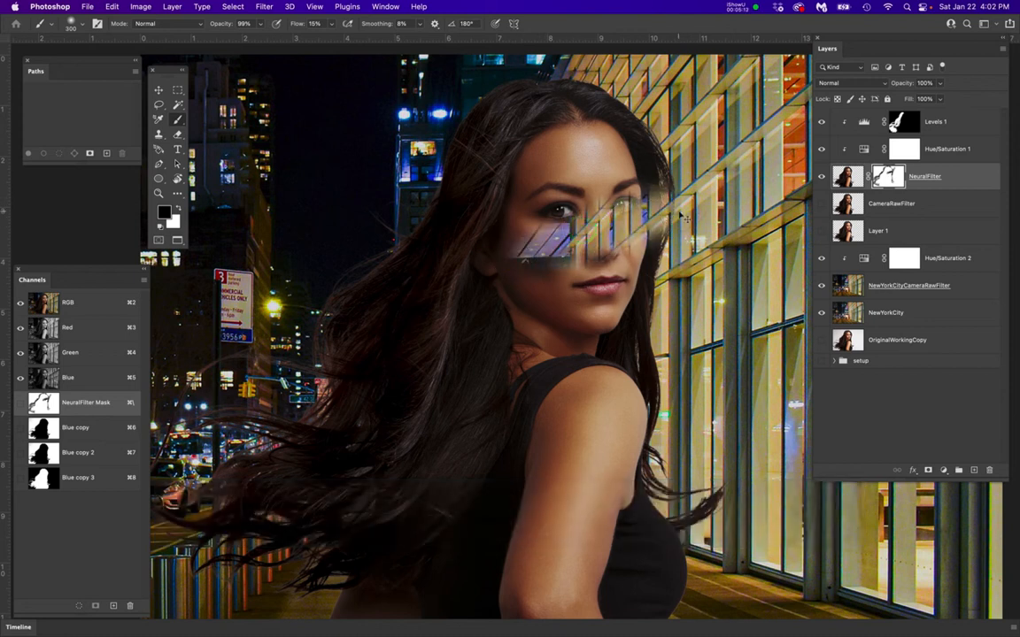
key("super+z")
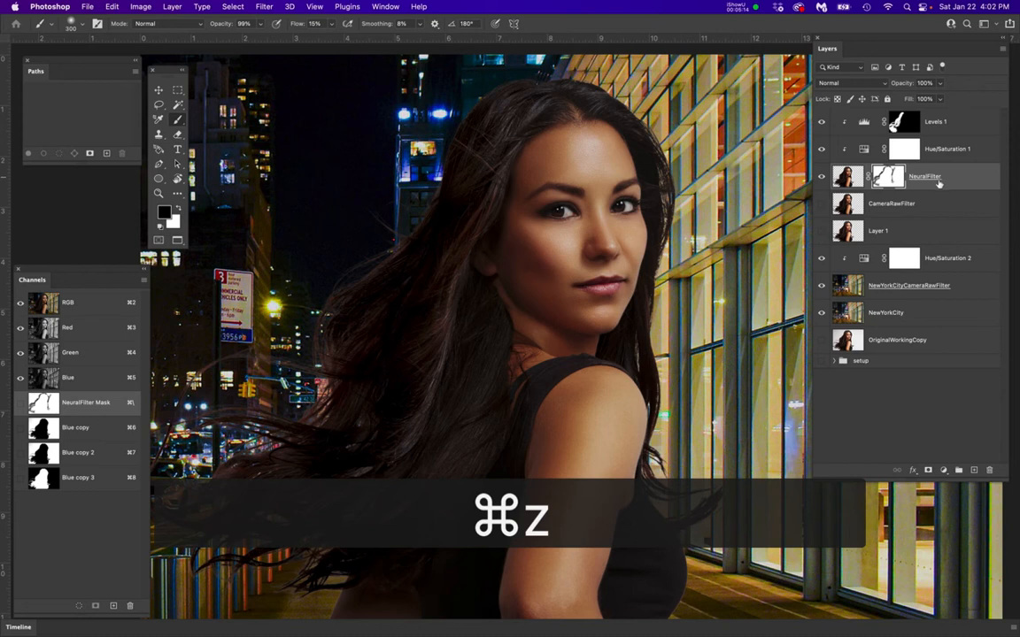
Duplicate the NeuralFilter layer with its mask, target the copy's mask and set the brush flow to 8%
left_click_drag(947, 177, 975, 470)
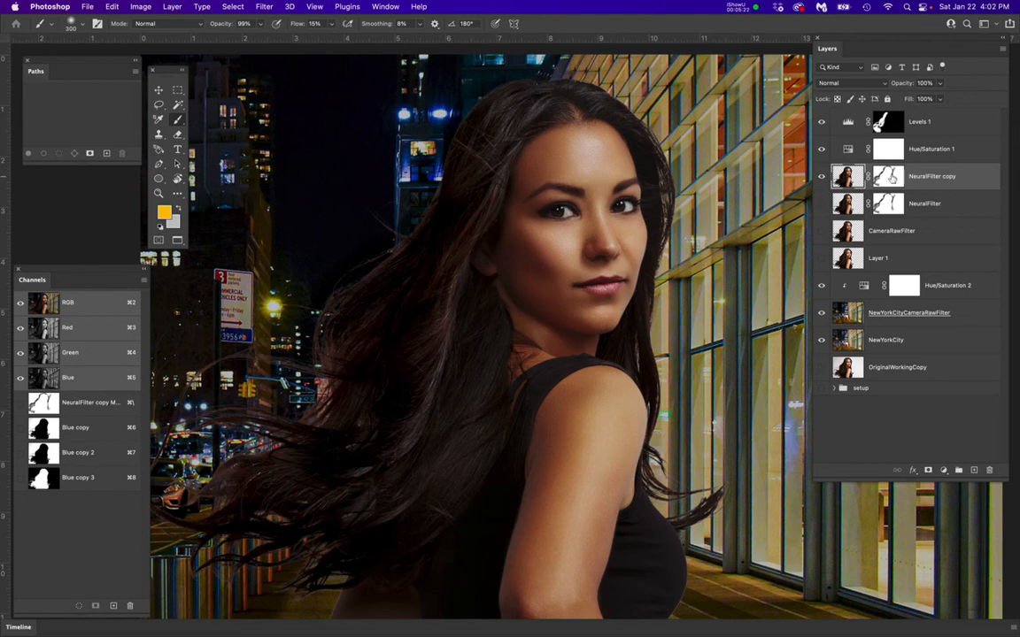
left_click(889, 176)
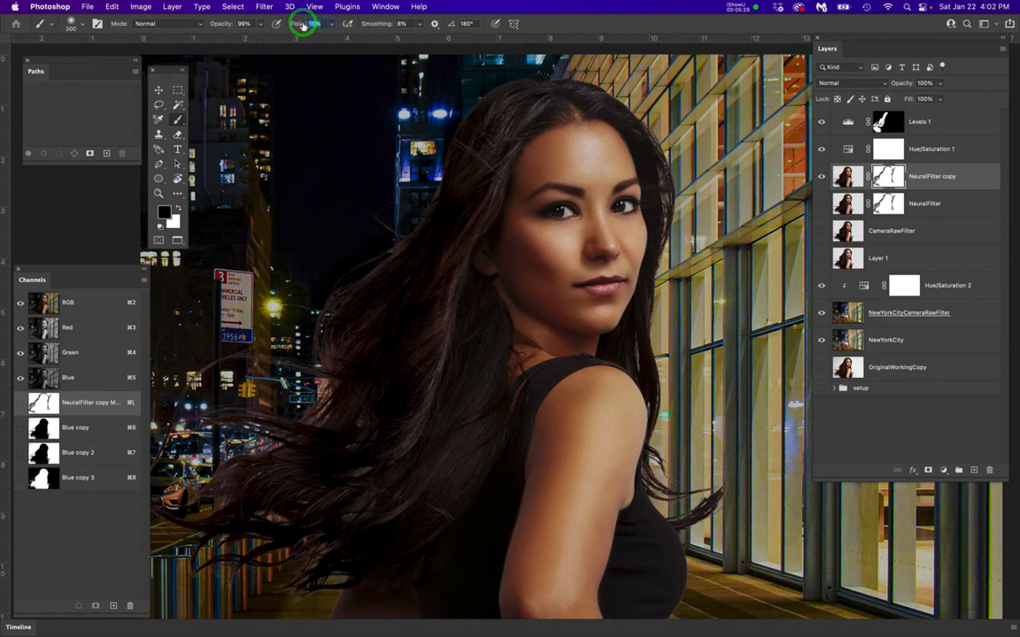
type("8")
key("Return")
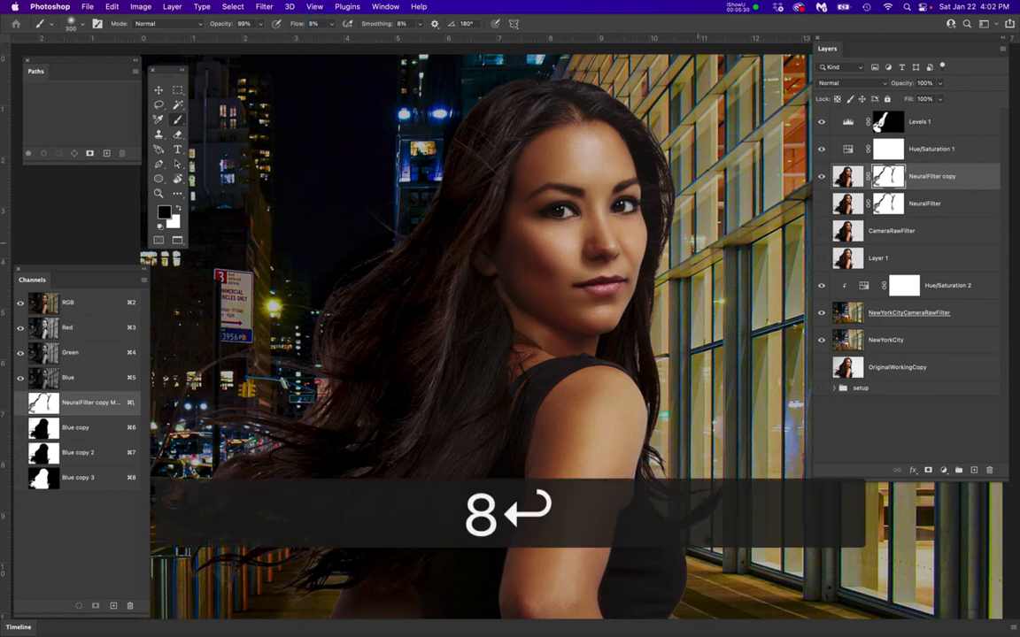
Lightly paint black on the NeuralFilter copy mask along the building-side hair edge from the crown to the cheek with a 300 px brush
scroll(671, 251, "up", 4)
left_click_drag(658, 191, 658, 279)
key("bracketright")
key("bracketright")
key("bracketright")
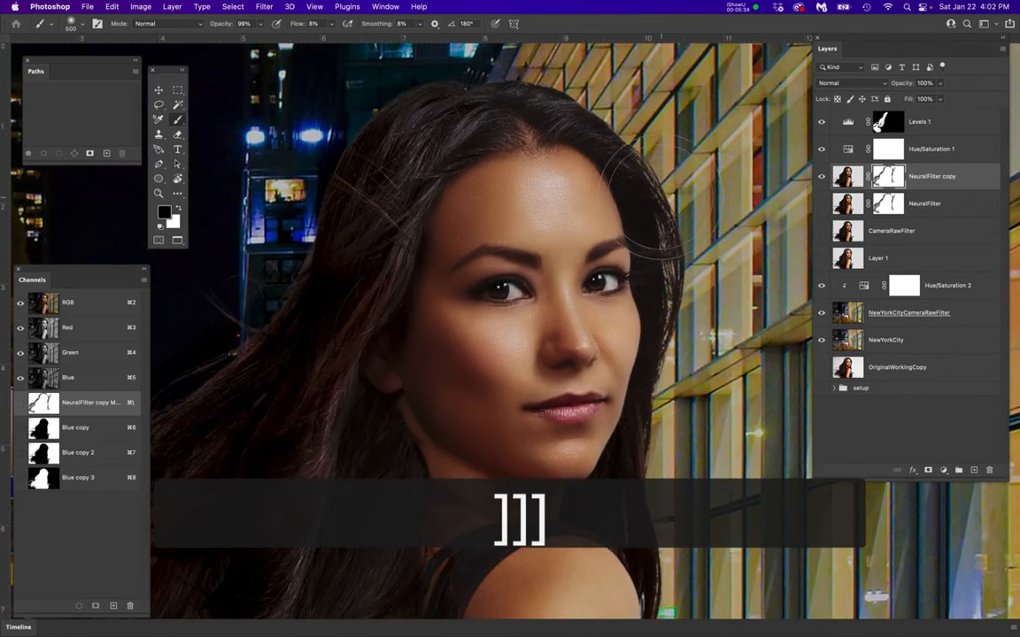
key("bracketleft")
key("bracketleft")
key("bracketleft")
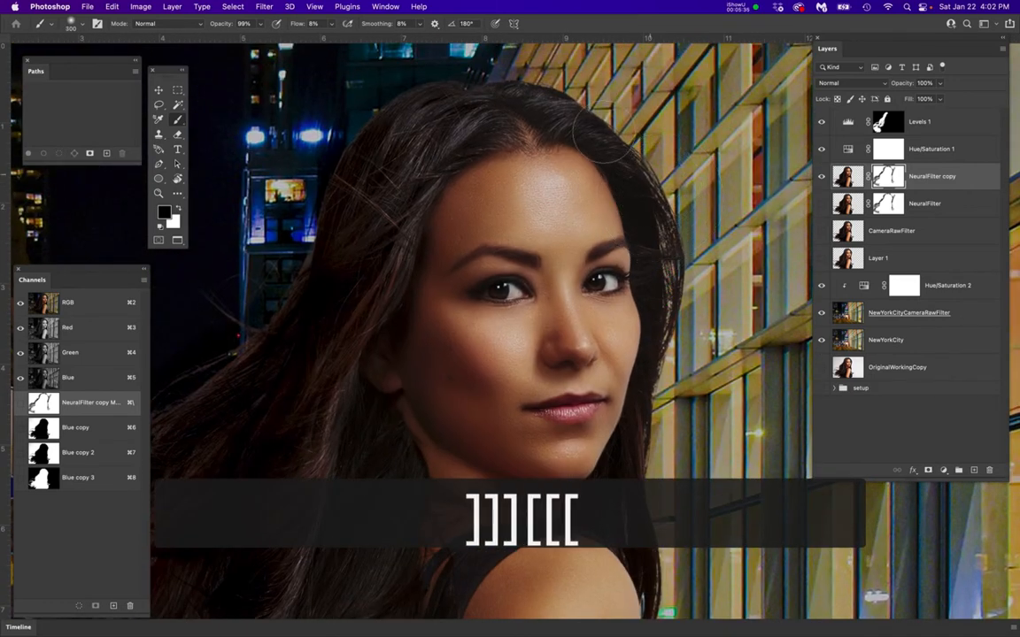
mouse_move(546, 99)
left_mouse_down()
mouse_move(583, 91)
mouse_move(635, 113)
left_mouse_up()
mouse_move(695, 151)
left_mouse_down()
mouse_move(685, 189)
mouse_move(700, 219)
left_mouse_up()
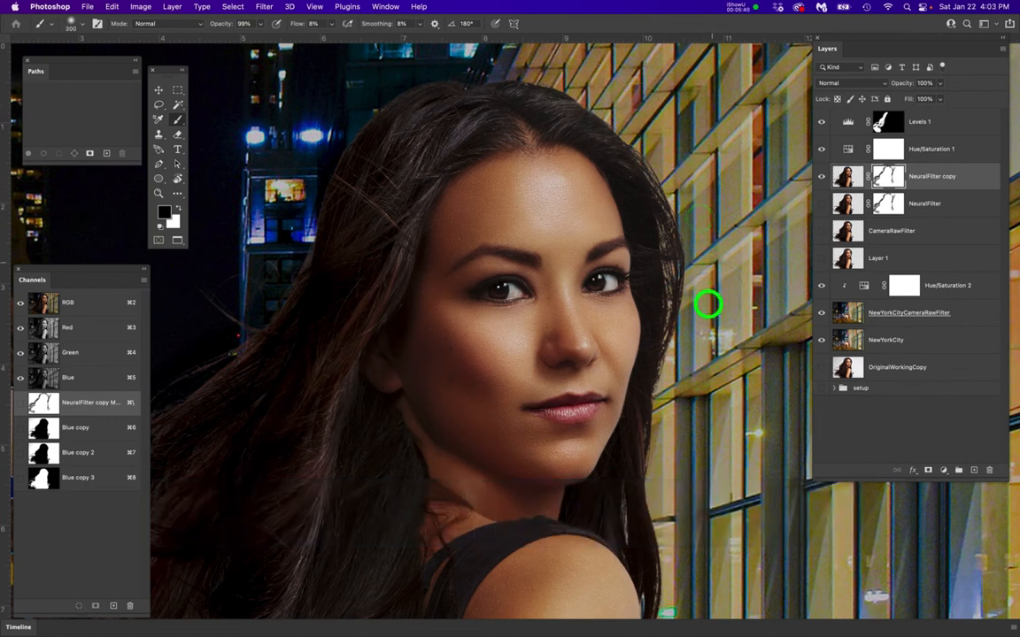
left_click_drag(698, 331, 698, 185)
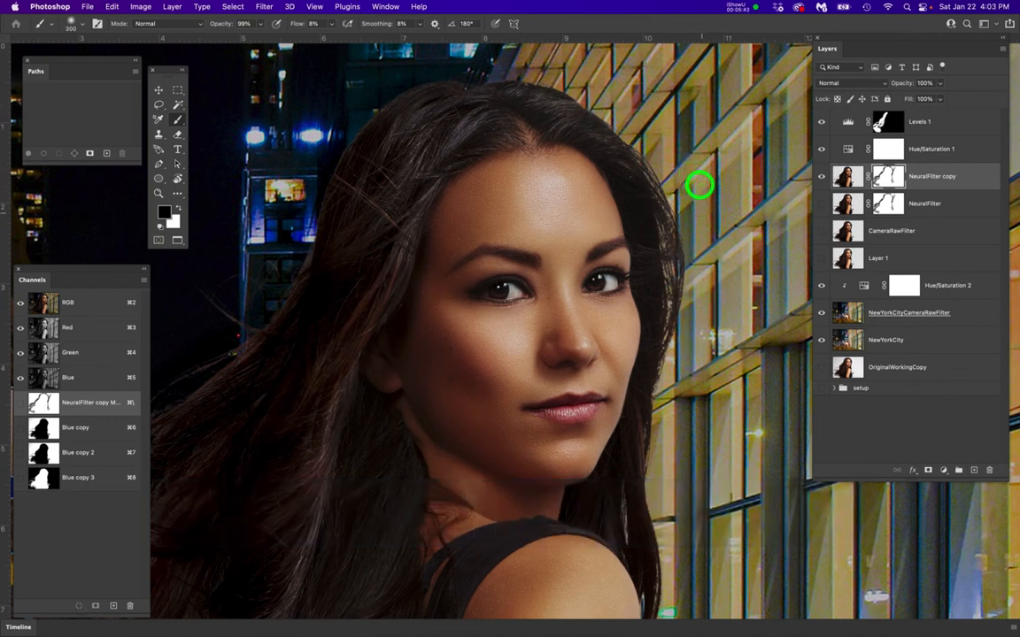
left_click_drag(686, 264, 671, 400)
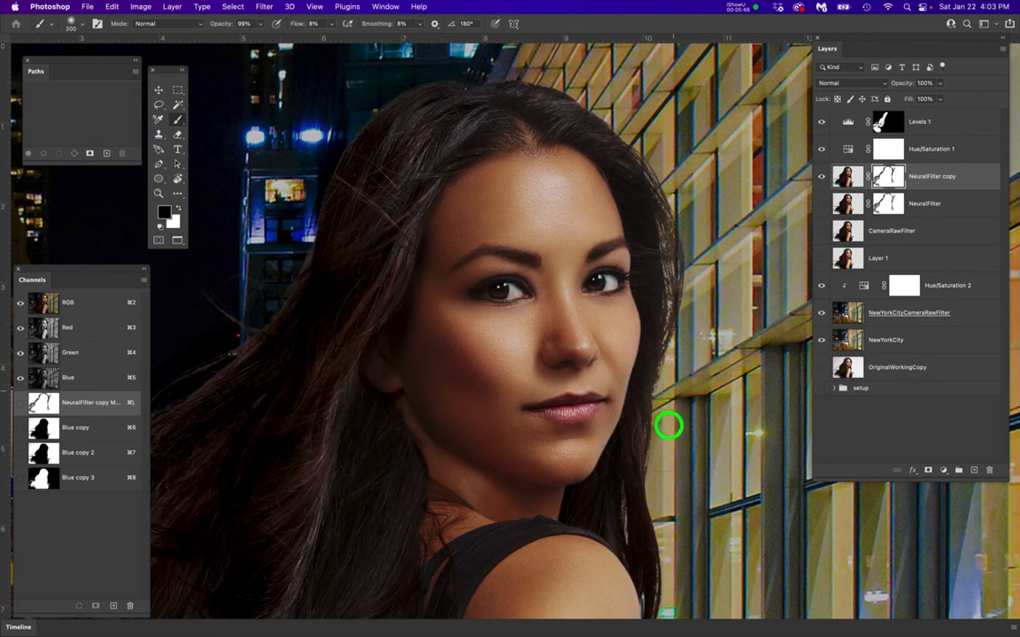
Continue painting black on the mask along the building-side hair edge beside the chin and shoulder
scroll(700, 312, "down", 5)
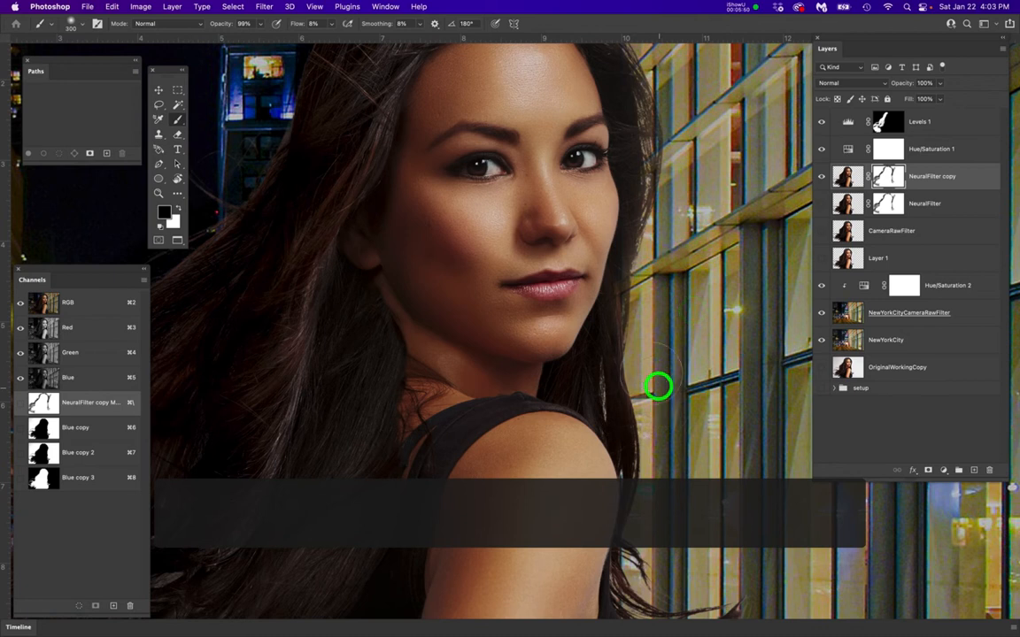
mouse_move(646, 366)
left_mouse_down()
mouse_move(648, 352)
mouse_move(647, 394)
left_mouse_up()
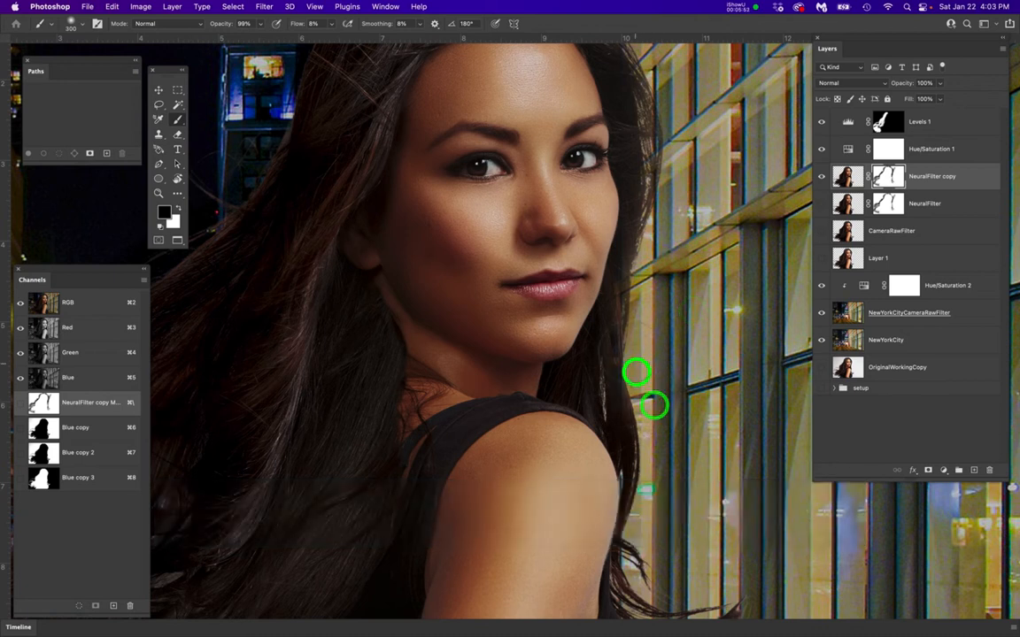
mouse_move(669, 481)
left_mouse_down()
mouse_move(657, 454)
mouse_move(661, 519)
left_mouse_up()
left_click_drag(657, 504, 659, 408)
mouse_move(652, 380)
left_mouse_down()
mouse_move(641, 335)
mouse_move(672, 243)
left_mouse_up()
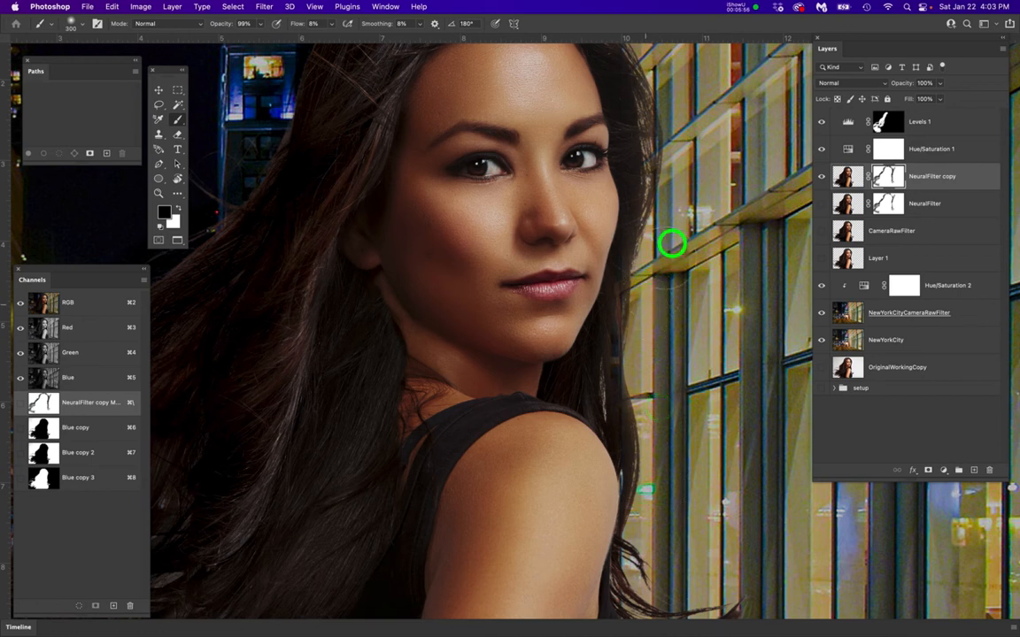
left_click_drag(717, 422, 729, 303)
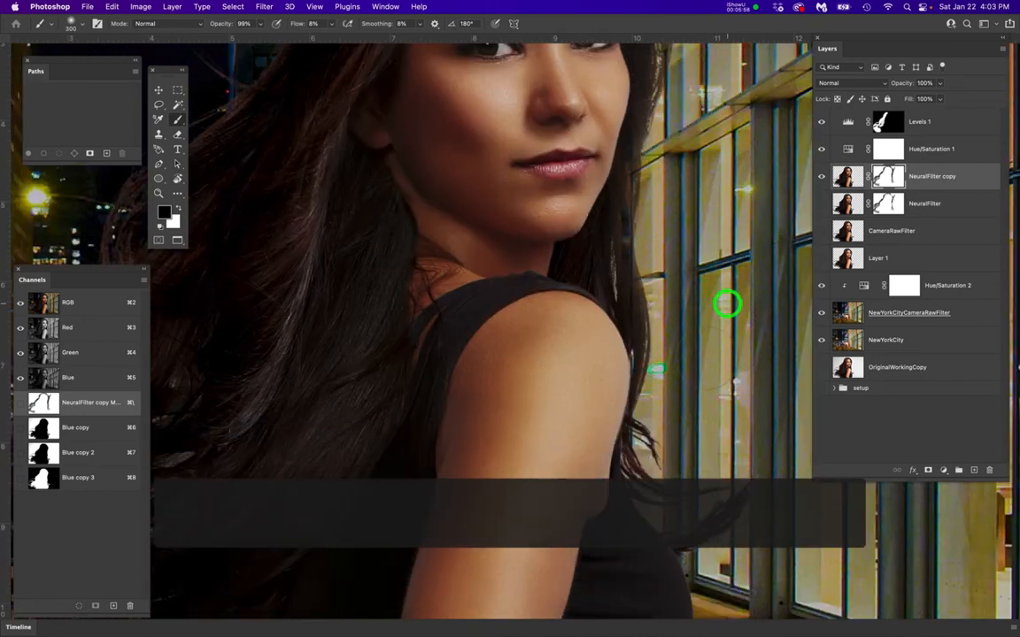
Try painting black over the curled hair tips beside the arm, and undo the last two strokes
mouse_move(665, 425)
left_mouse_down()
mouse_move(679, 465)
mouse_move(631, 433)
mouse_move(679, 489)
left_mouse_up()
mouse_move(685, 490)
left_mouse_down()
mouse_move(719, 483)
mouse_move(649, 409)
left_mouse_up()
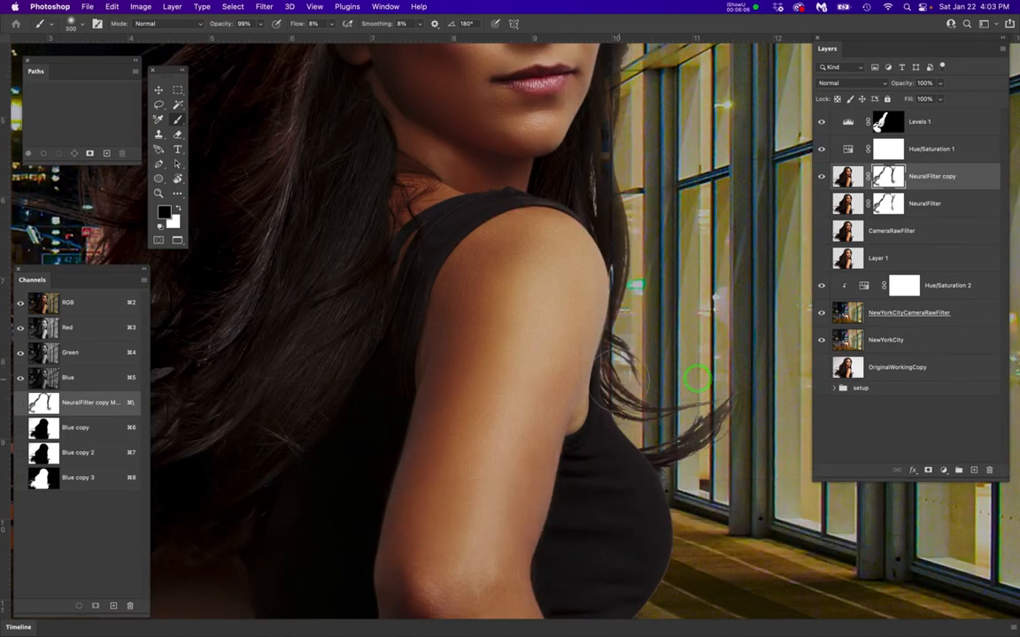
scroll(620, 377, "down", 3)
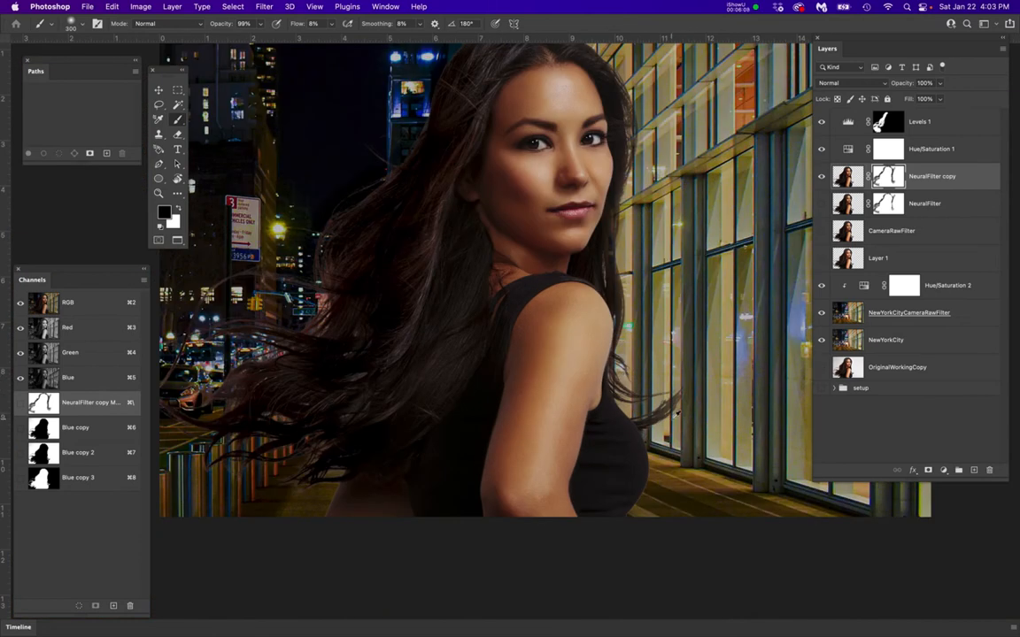
key("super+z")
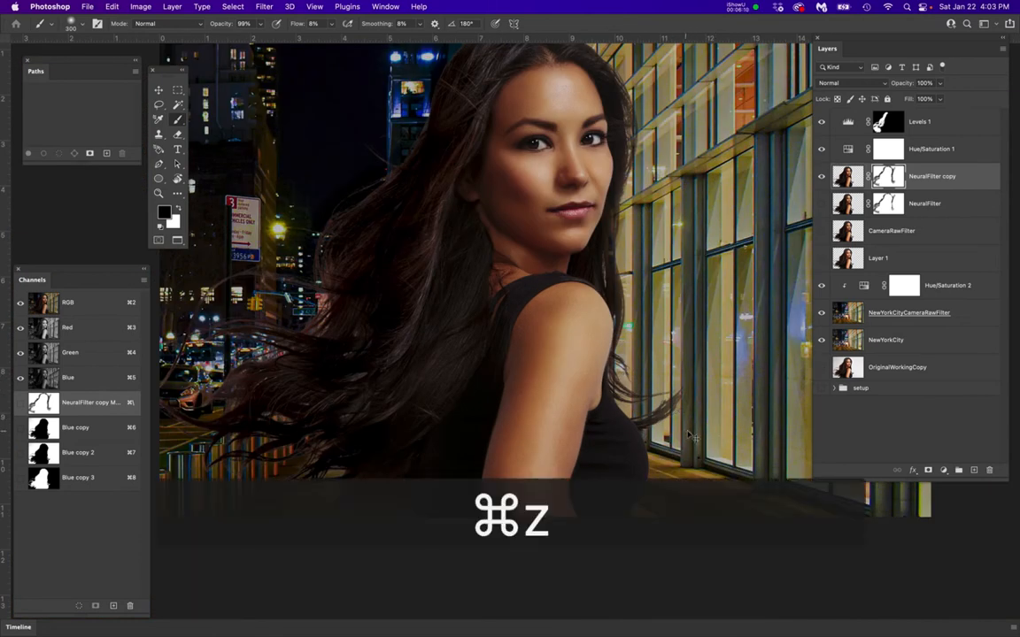
key("super+z")
Paint black on the mask over the curled tips beside the arm and the lower ends of the flowing hair above the posts
scroll(705, 359, "up", 3)
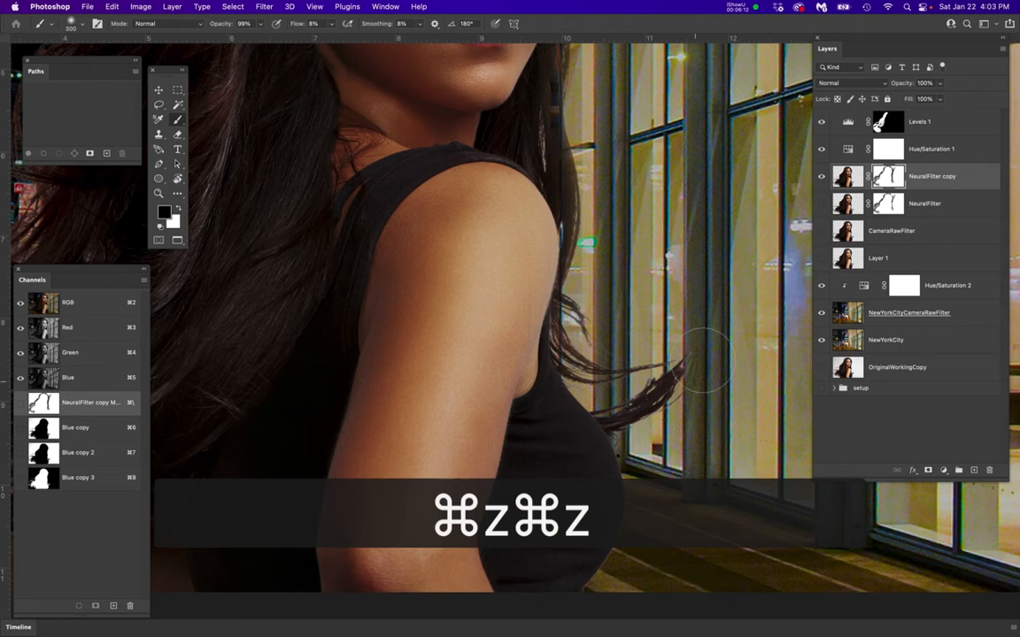
mouse_move(643, 344)
left_mouse_down()
mouse_move(617, 339)
mouse_move(655, 332)
mouse_move(650, 355)
left_mouse_up()
key("space")
left_click_drag(371, 360, 595, 365)
mouse_move(282, 383)
left_mouse_down()
mouse_move(540, 380)
mouse_move(550, 367)
left_mouse_up()
left_click_drag(275, 409, 194, 357)
mouse_move(330, 458)
left_mouse_down()
mouse_move(443, 485)
mouse_move(440, 498)
mouse_move(492, 512)
mouse_move(478, 517)
left_mouse_up()
left_click_drag(442, 519, 505, 525)
left_click_drag(476, 517, 503, 508)
left_click(427, 505)
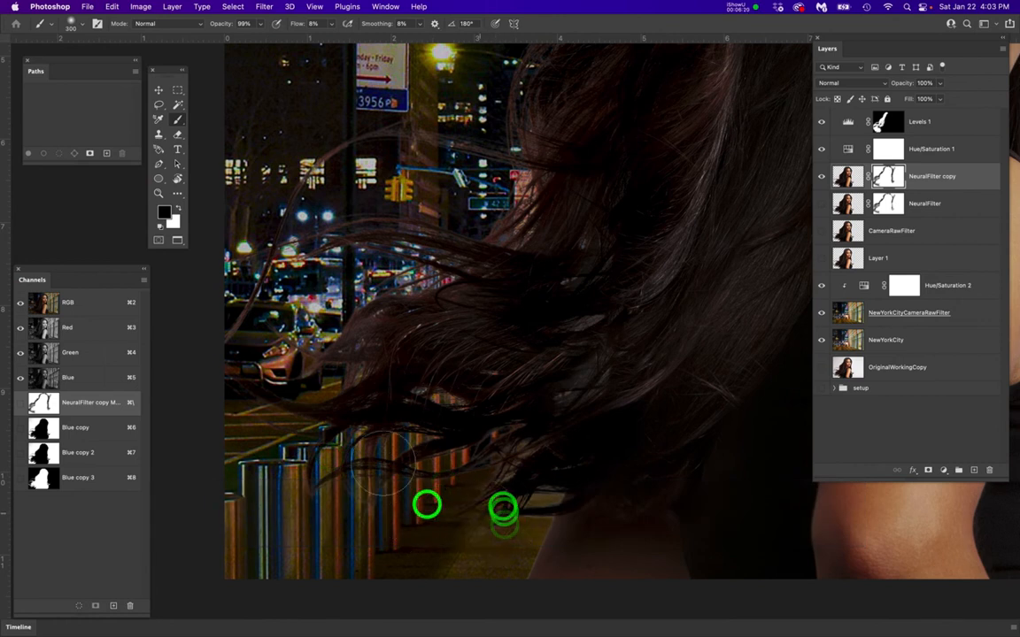
Paint black on the mask along the outer edge of the flowing hair, from the taxi up to the blue-lit building
key("space")
left_click_drag(303, 389, 362, 481)
mouse_move(368, 277)
left_mouse_down()
mouse_move(316, 372)
mouse_move(393, 263)
left_mouse_up()
mouse_move(412, 318)
left_mouse_down()
mouse_move(391, 332)
mouse_move(404, 320)
left_mouse_up()
key("space")
left_click_drag(479, 227, 360, 475)
mouse_move(485, 390)
left_mouse_down()
mouse_move(587, 278)
mouse_move(661, 165)
left_mouse_up()
key("space")
mouse_move(582, 275)
left_mouse_down()
mouse_move(633, 181)
mouse_move(466, 350)
left_mouse_up()
mouse_move(516, 284)
left_mouse_down()
mouse_move(530, 241)
mouse_move(510, 290)
mouse_move(533, 277)
mouse_move(547, 241)
mouse_move(630, 187)
left_mouse_up()
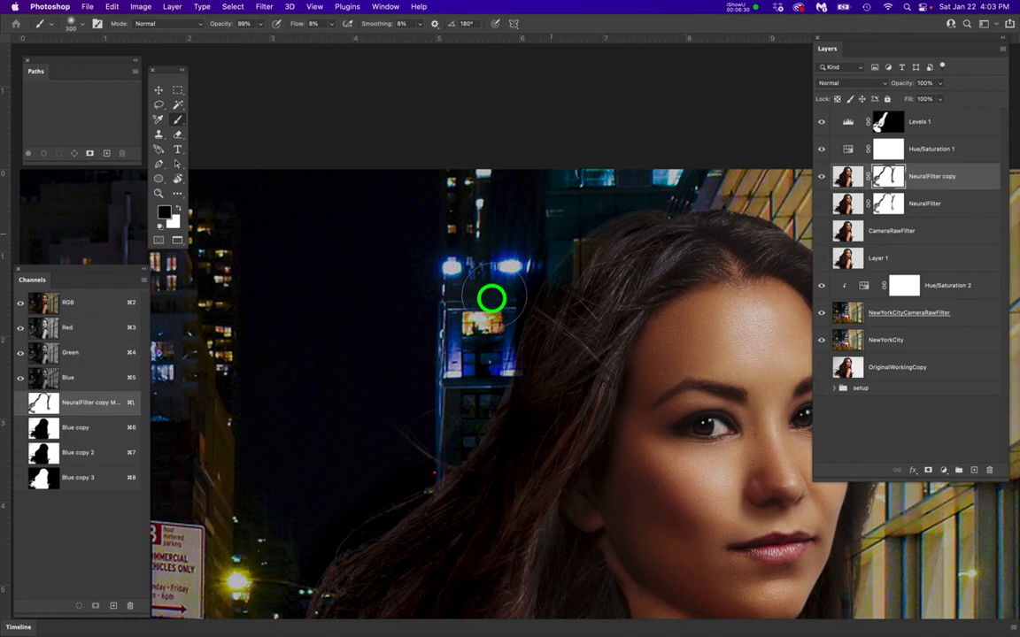
Paint black on the mask around the crown of the head, reducing the brush to 125 px
scroll(490, 316, "right", 5)
scroll(490, 316, "up", 1)
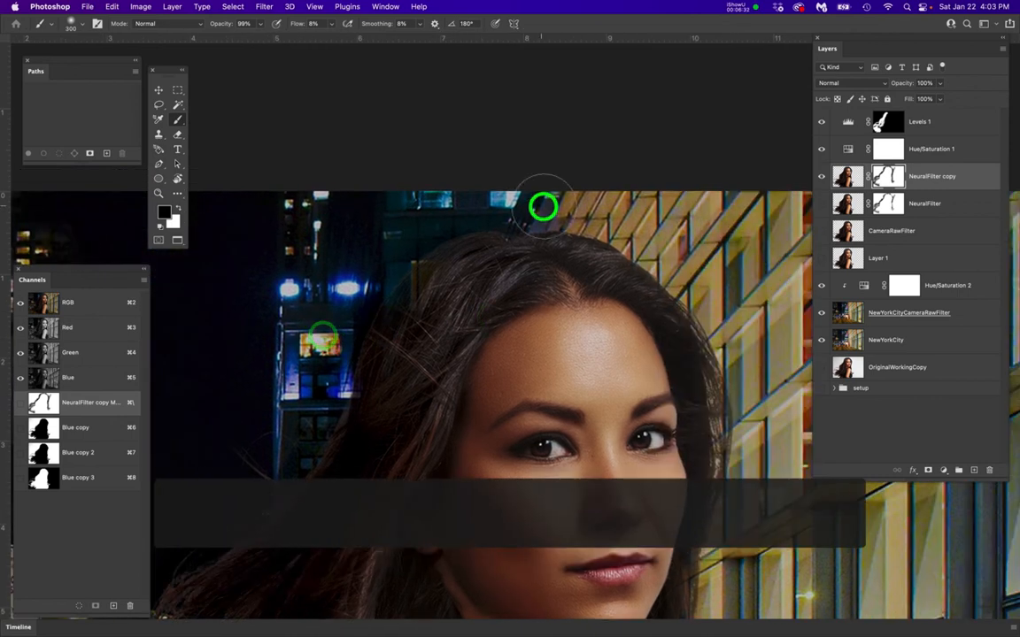
key("bracketleft")
key("bracketleft")
key("bracketleft")
key("bracketleft")
key("bracketleft")
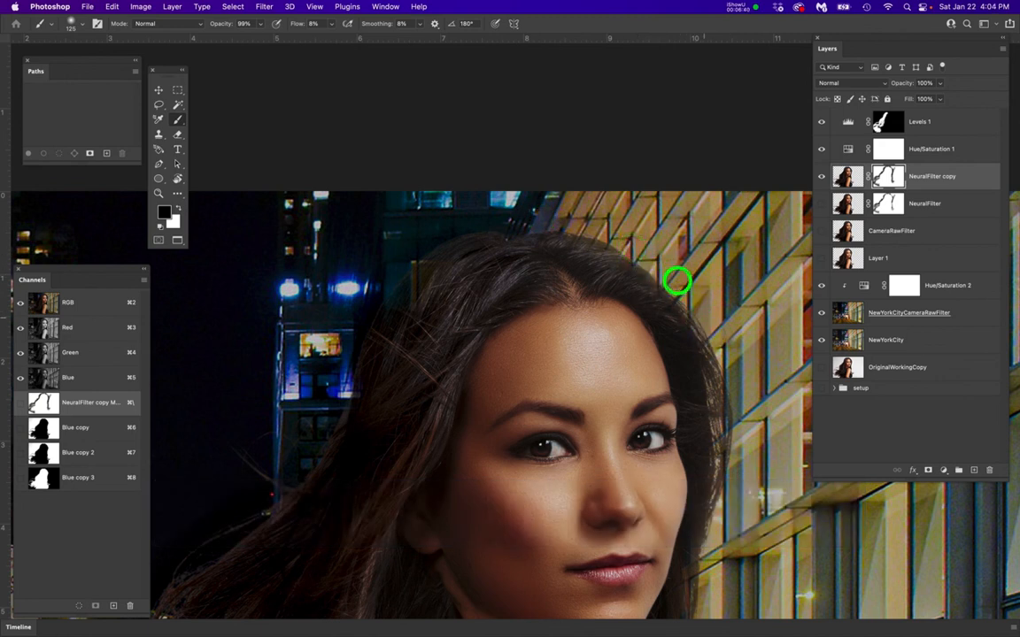
Switch the brush to white and paint back the hair just above the forehead on the building side
scroll(614, 284, "down", 3)
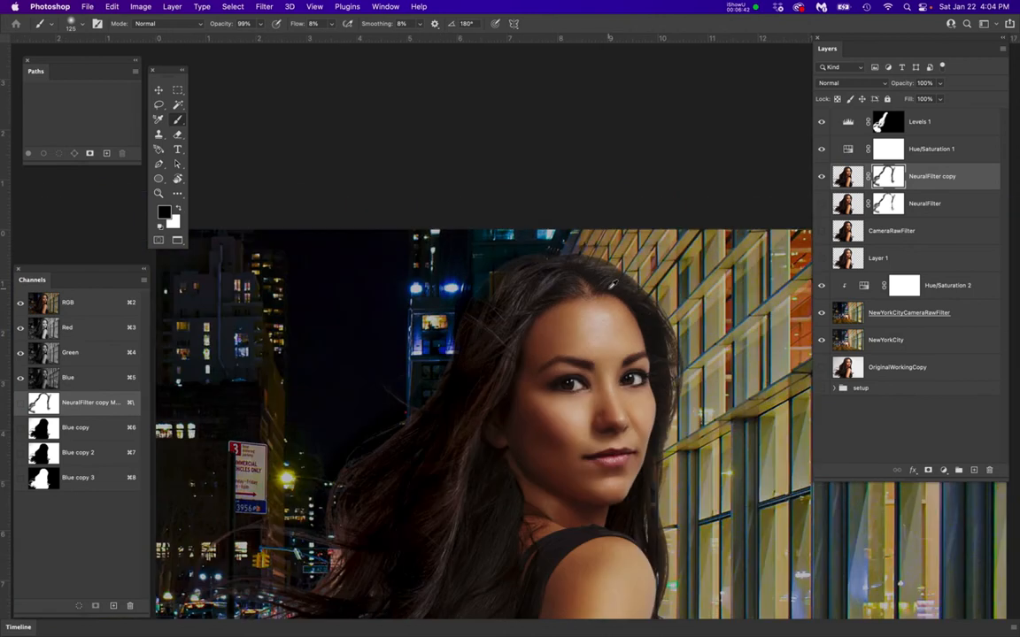
scroll(614, 269, "up", 3)
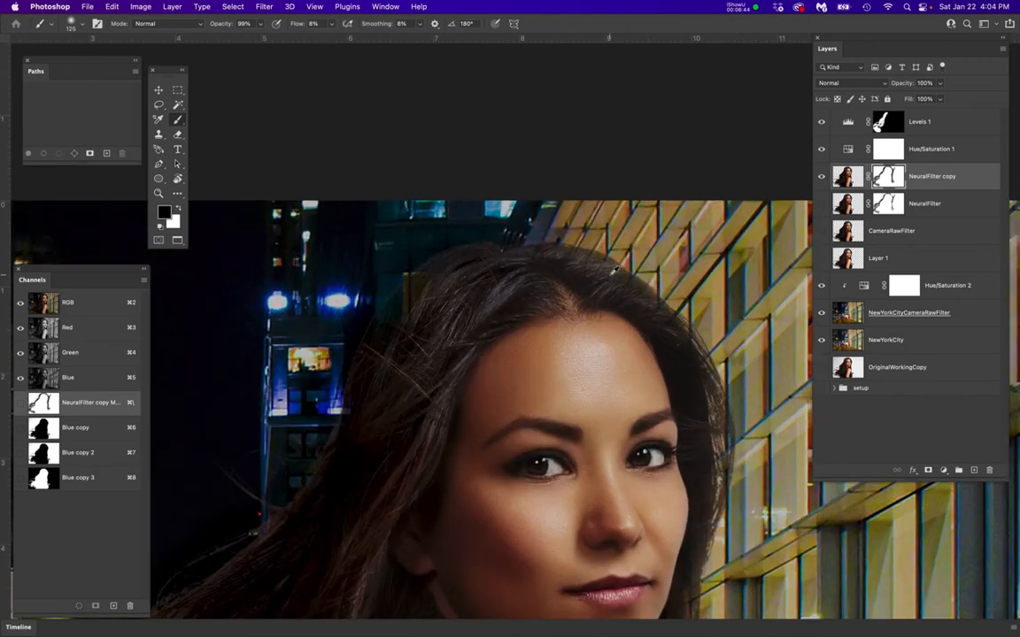
key("x")
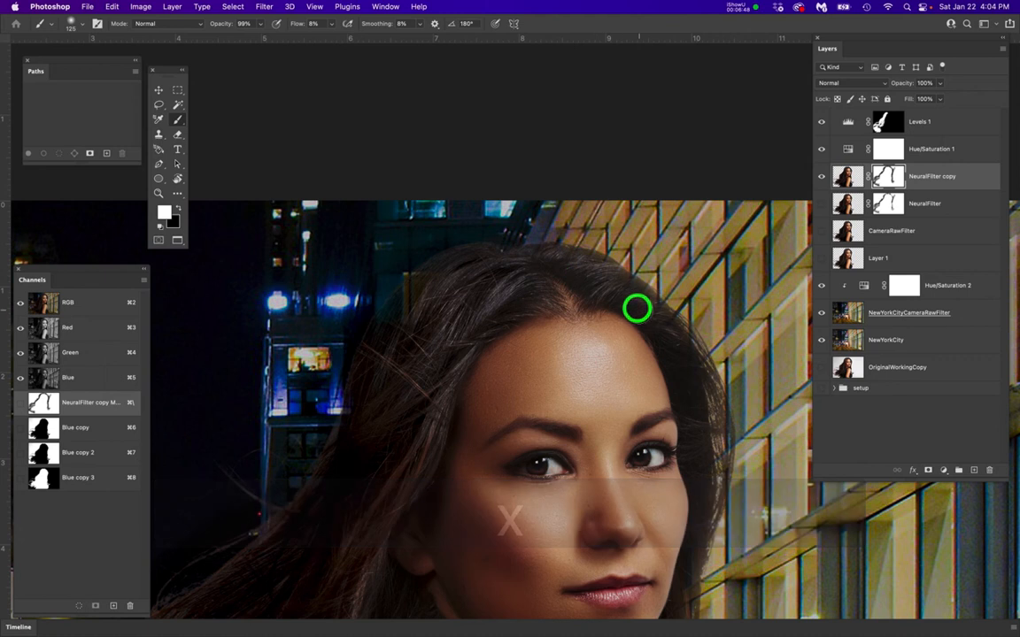
scroll(611, 299, "down", 3)
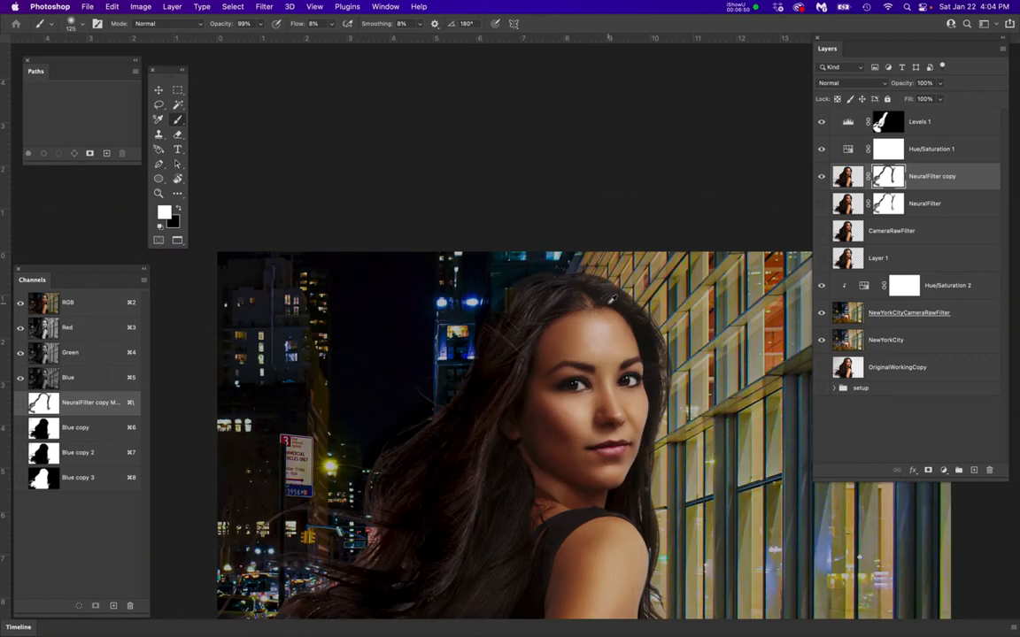
left_click_drag(661, 248, 671, 137)
left_click_drag(673, 133, 673, 134)
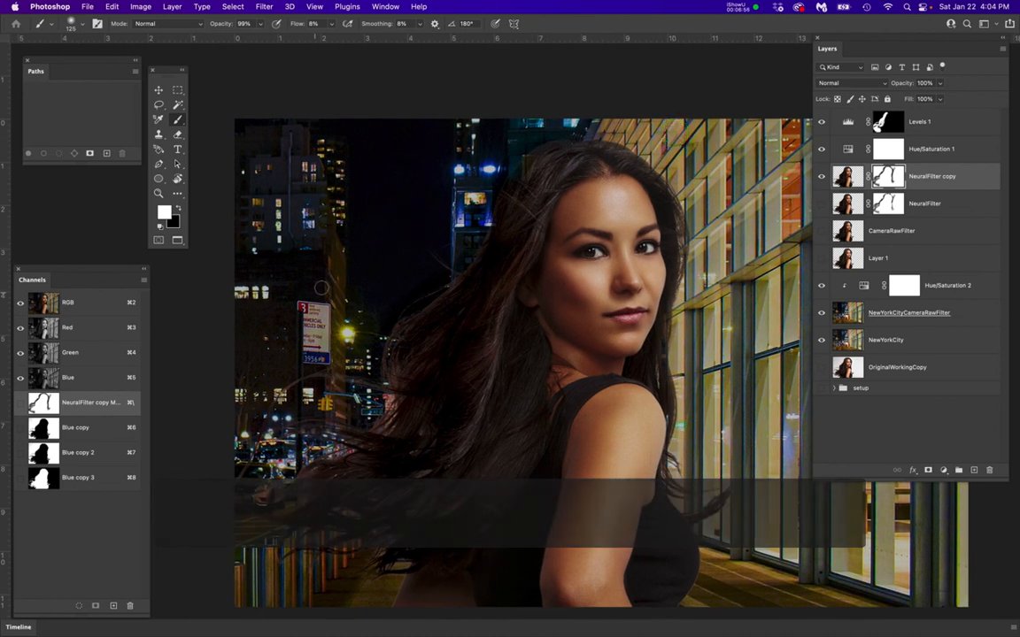
Switch back to black with a 200 px brush and paint the mask along the flowing hair against the dark sky
key("x")
scroll(359, 241, "up", 2)
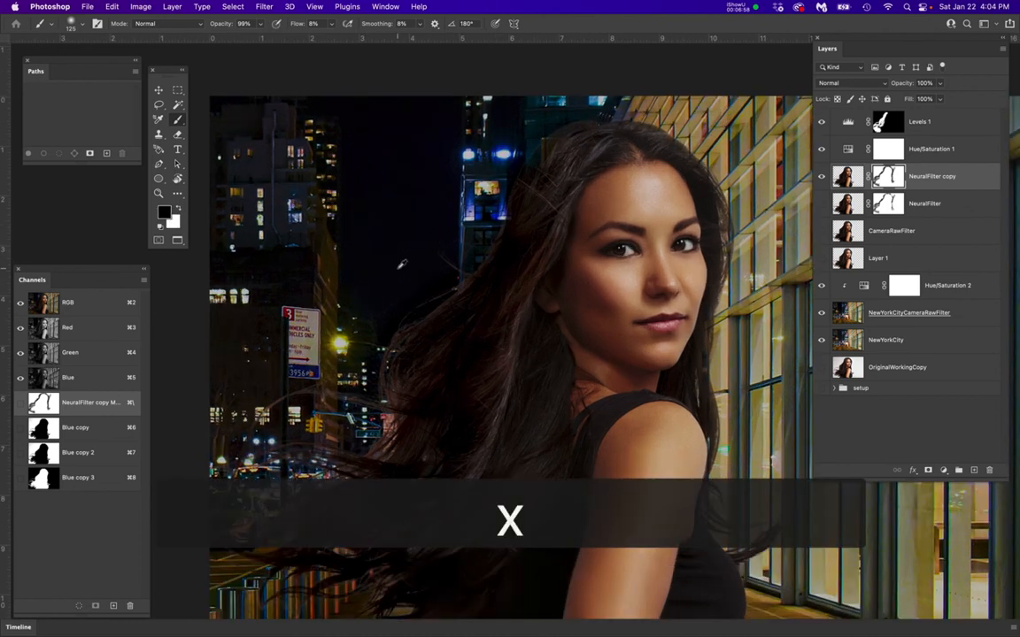
key("bracketright")
key("bracketright")
key("bracketright")
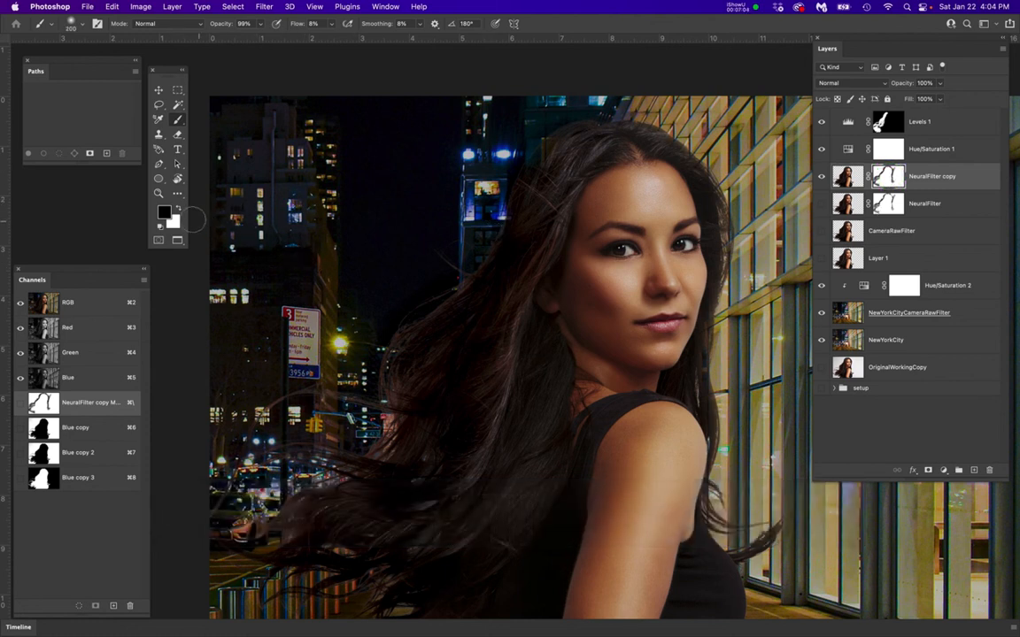
mouse_move(451, 232)
left_mouse_down()
mouse_move(471, 269)
mouse_move(430, 298)
mouse_move(475, 258)
mouse_move(469, 283)
mouse_move(481, 247)
left_mouse_up()
scroll(354, 299, "up", 1)
key("space")
left_click_drag(388, 324, 325, 321)
left_click_drag(503, 310, 491, 314)
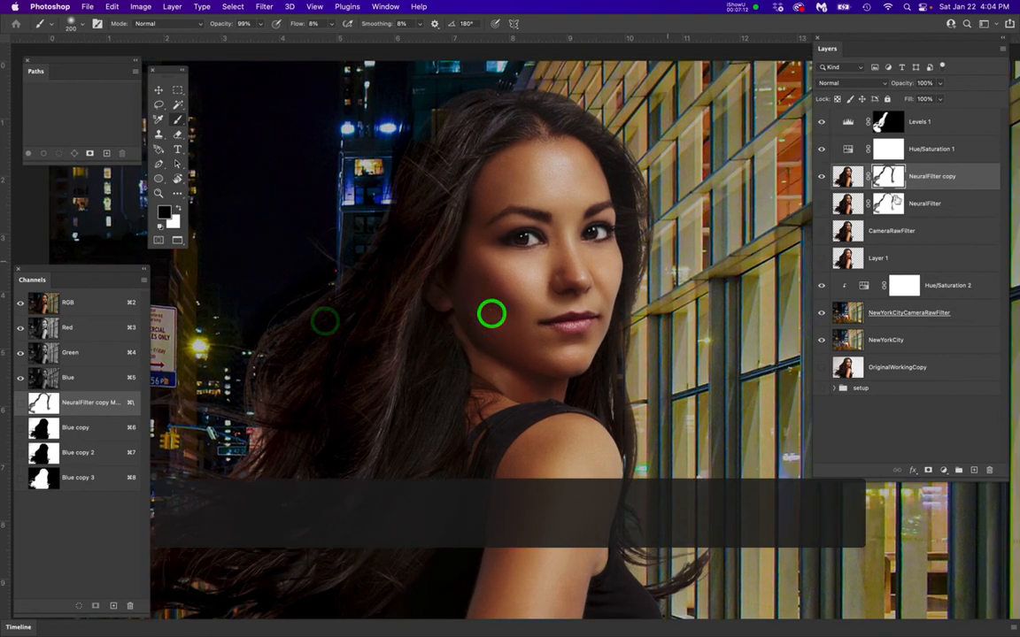
Compare the NeuralFilter and NeuralFilter copy layers by alternating their visibility, leaving only the copy shown
left_click(820, 177)
left_click(821, 203)
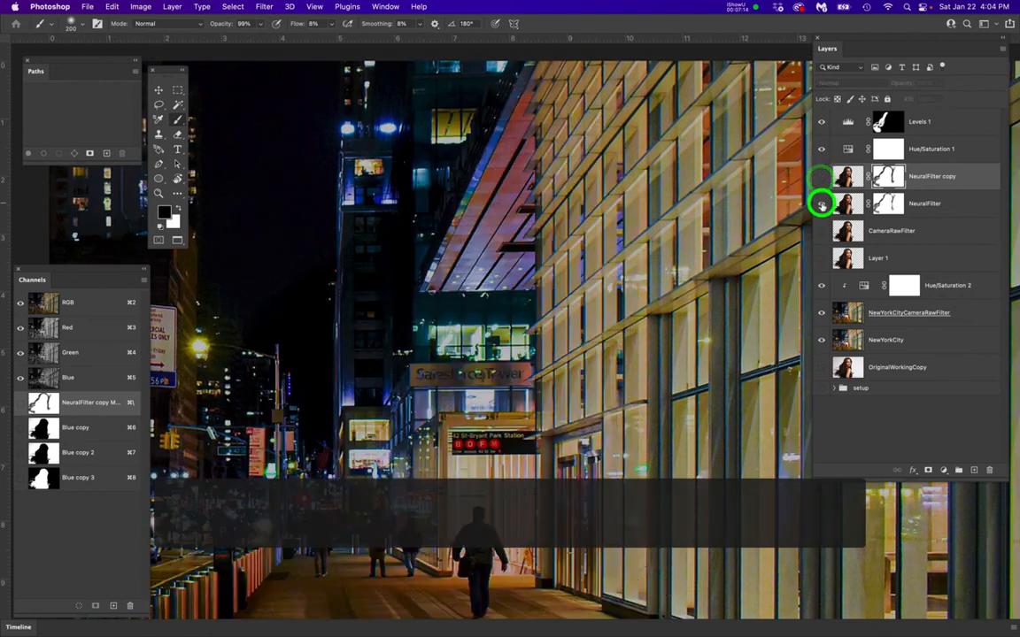
left_click(821, 202)
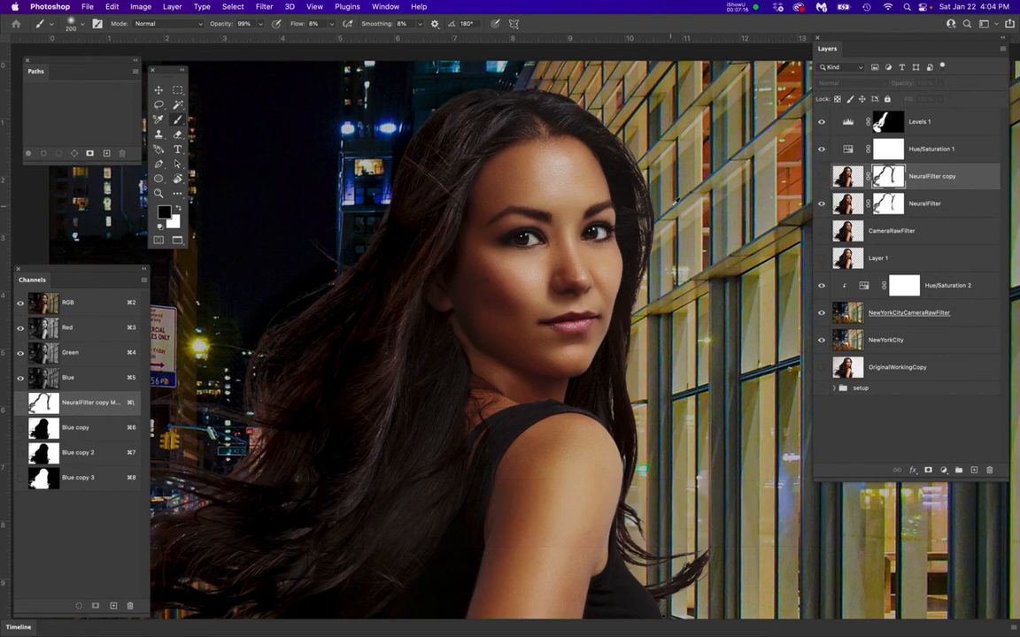
scroll(675, 202, "up", 2)
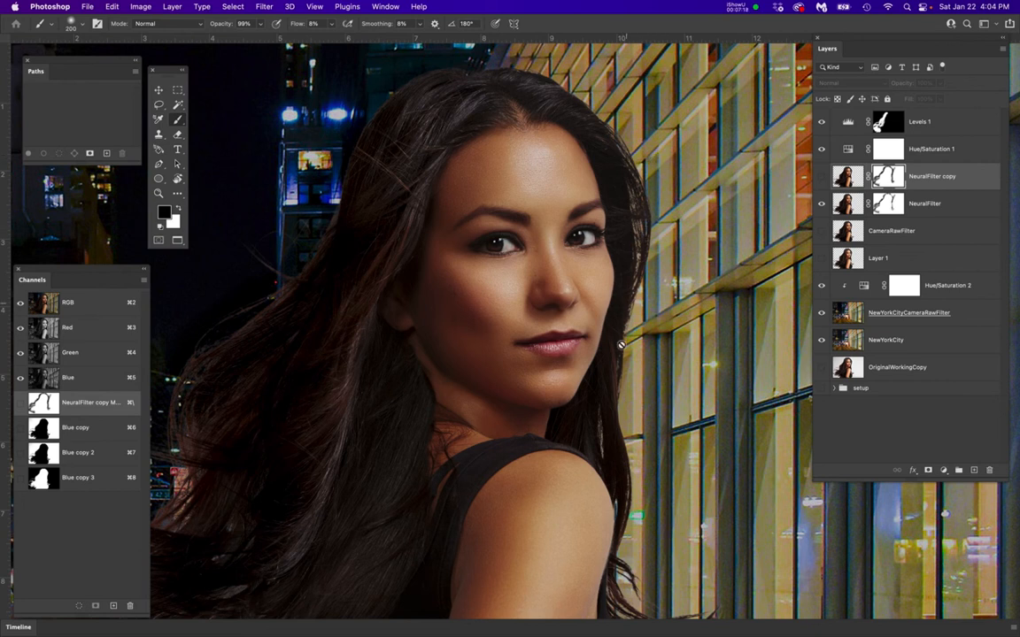
left_click(820, 203)
left_click(821, 176)
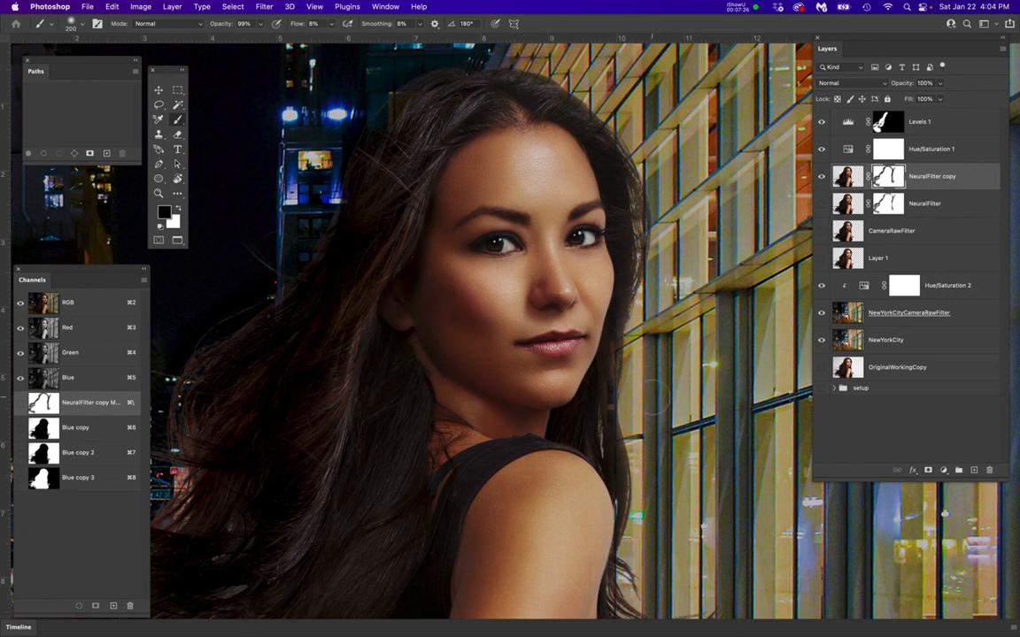
Compare the hair with and without the NeuralFilter copy layer's mask by disabling and re-enabling it twice, leaving the mask enabled
scroll(620, 381, "down", 5)
scroll(657, 393, "up", 5)
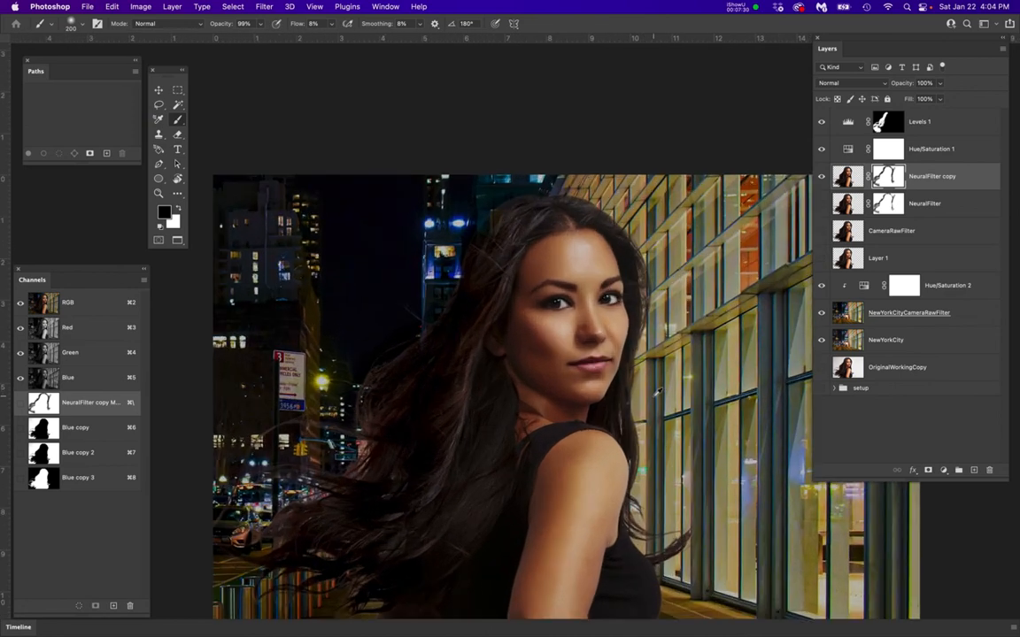
scroll(657, 393, "down", 1)
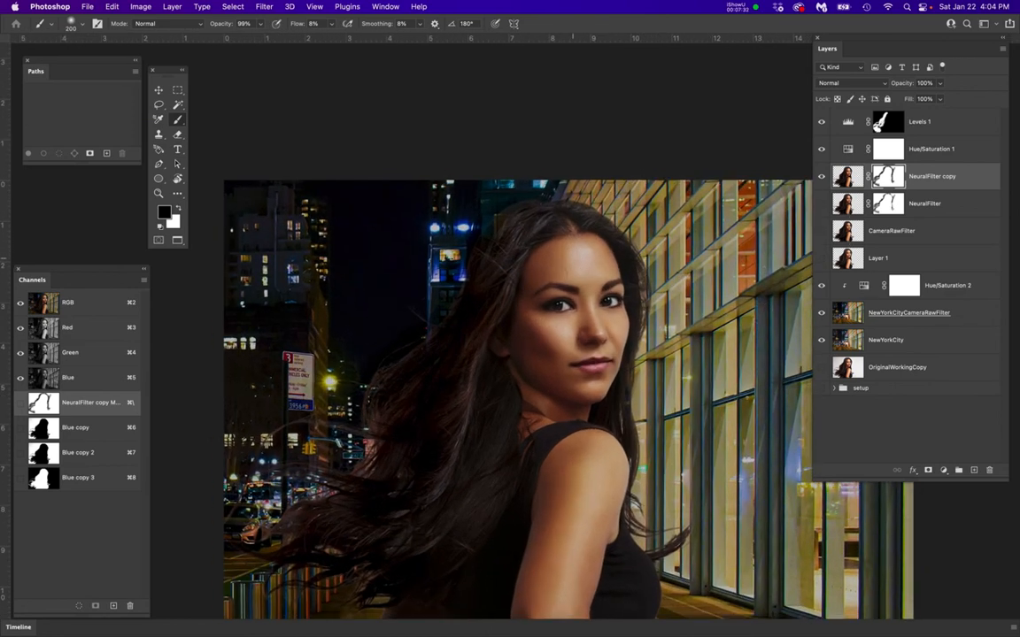
right_click(894, 176)
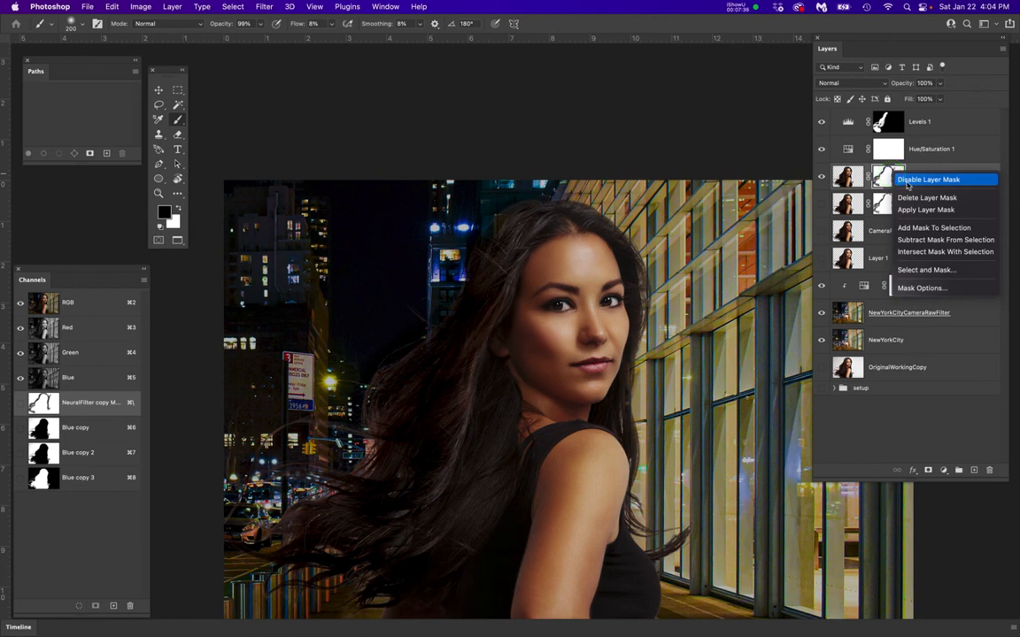
left_click(907, 180)
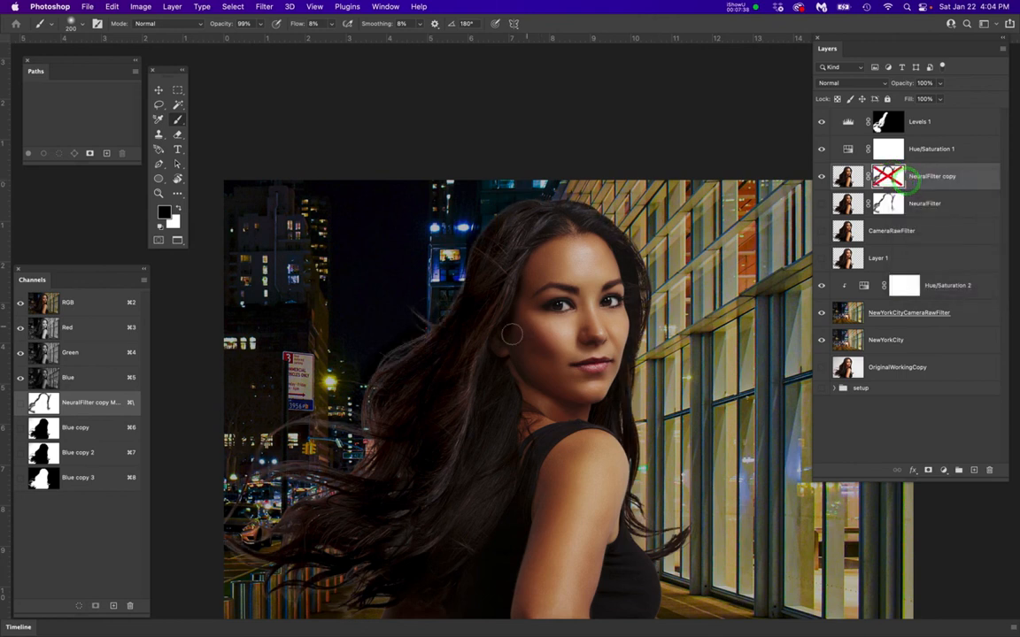
scroll(390, 372, "up", 1)
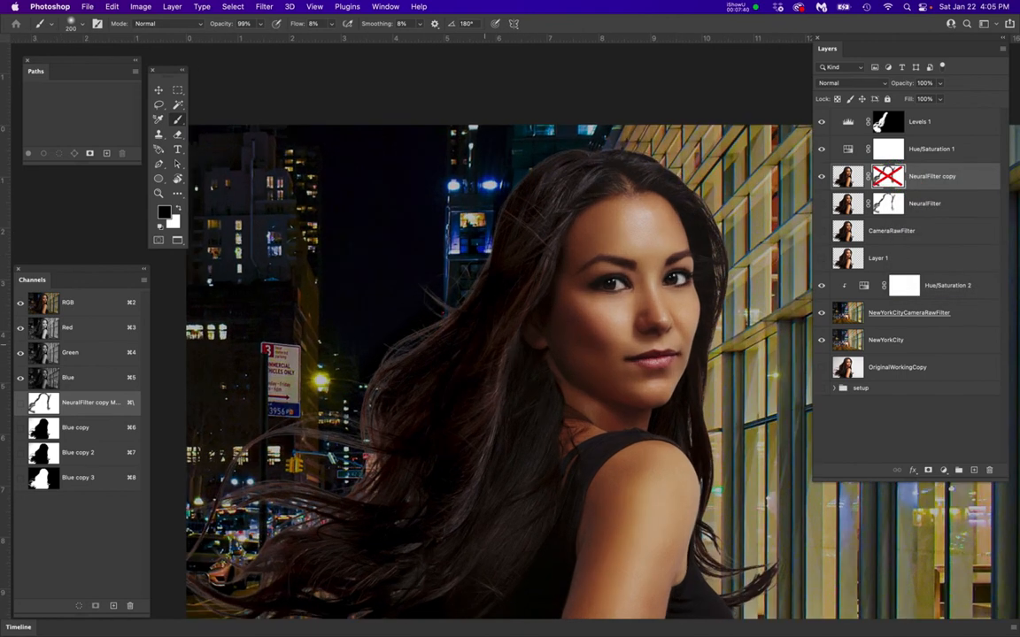
right_click(888, 174)
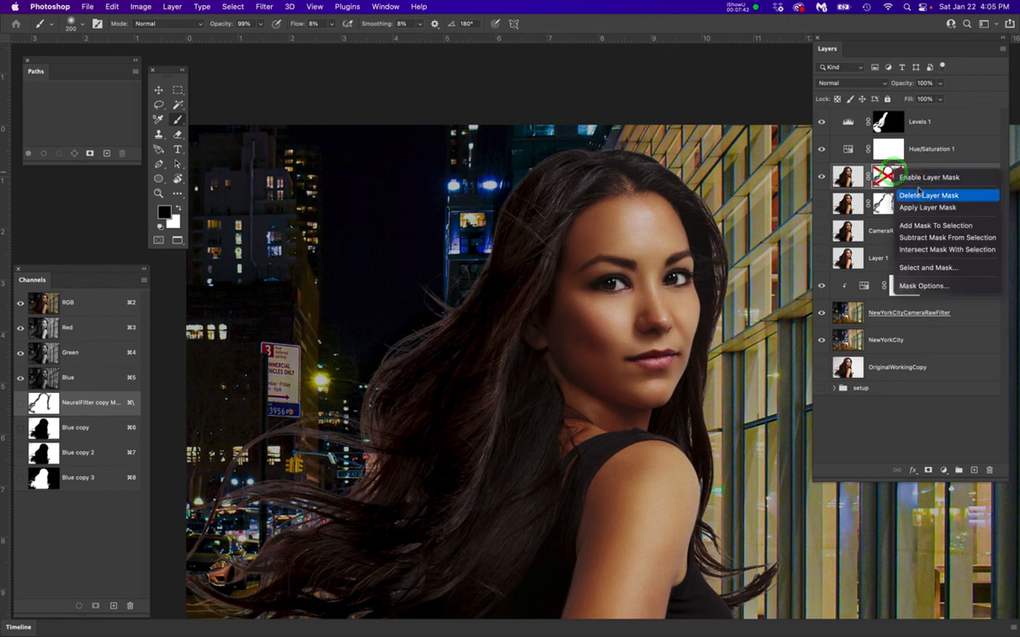
left_click(920, 178)
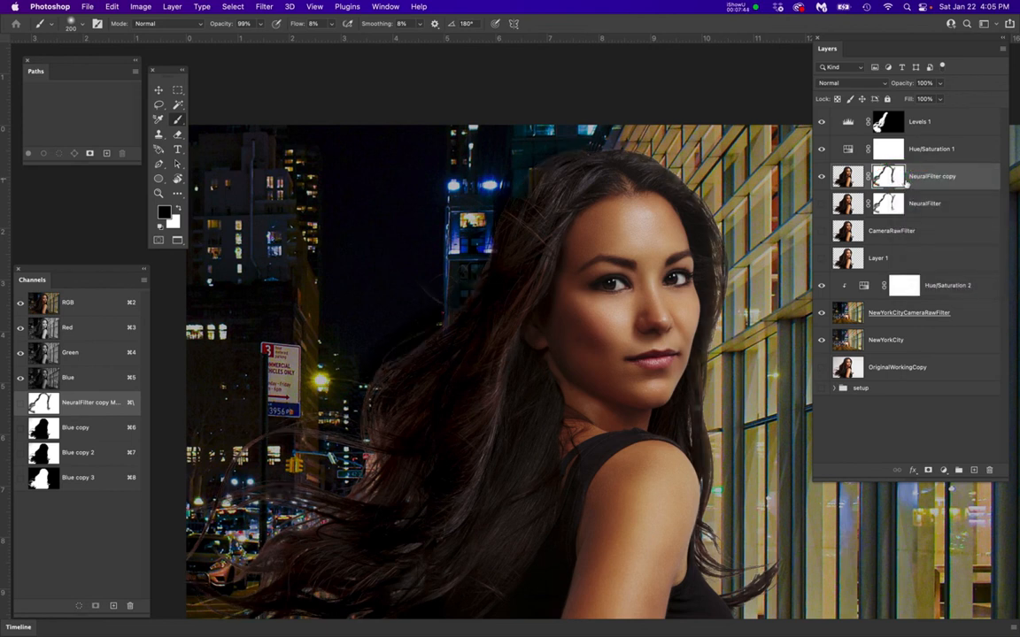
right_click(889, 176)
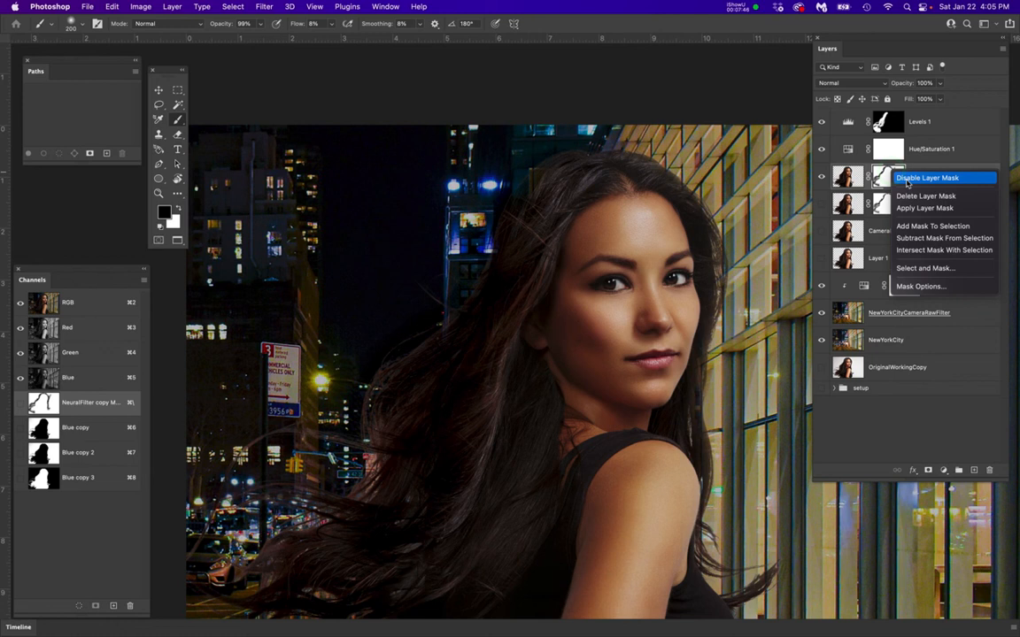
left_click(906, 181)
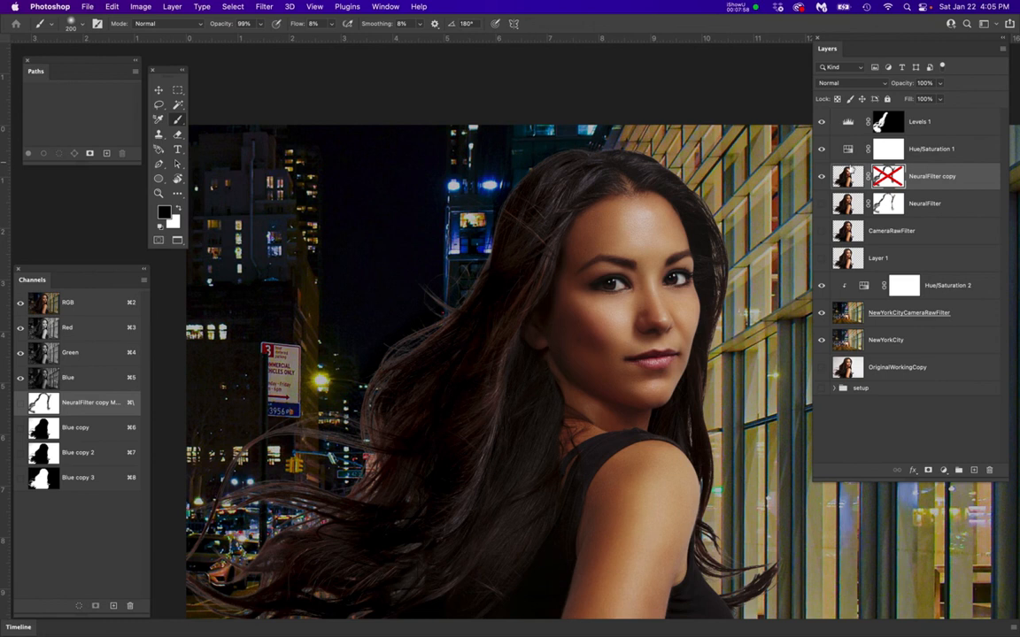
right_click(890, 173)
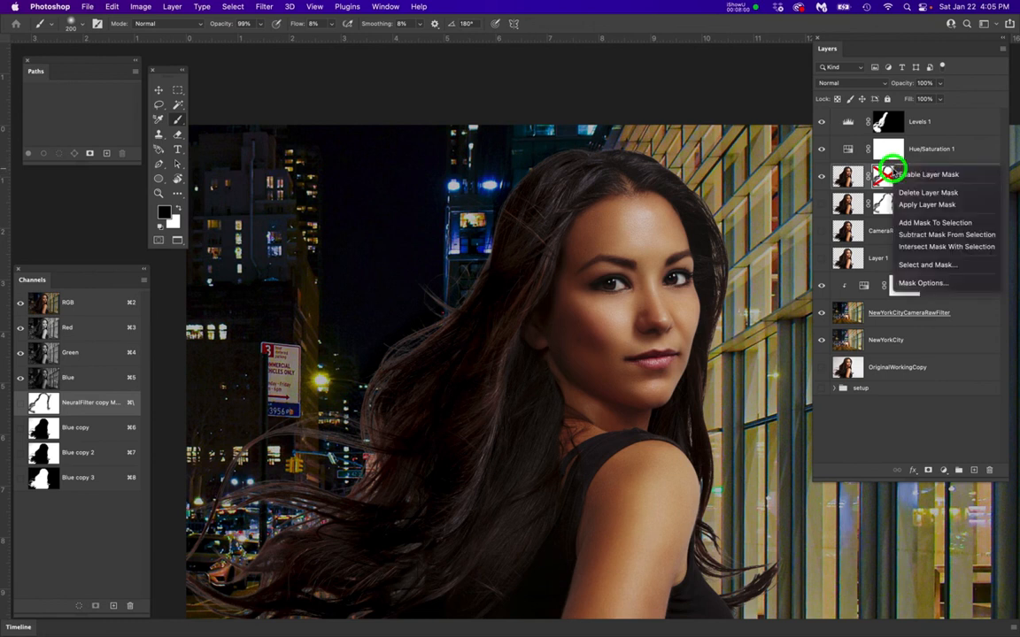
left_click(907, 172)
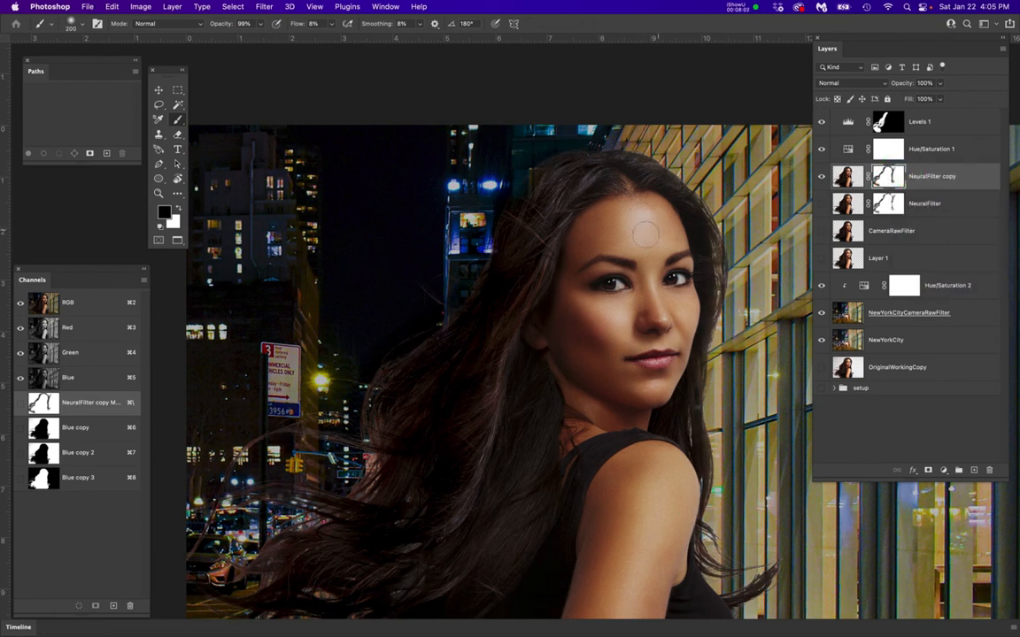
Delete the layer mask from the original NeuralFilter layer
scroll(617, 259, "down", 2)
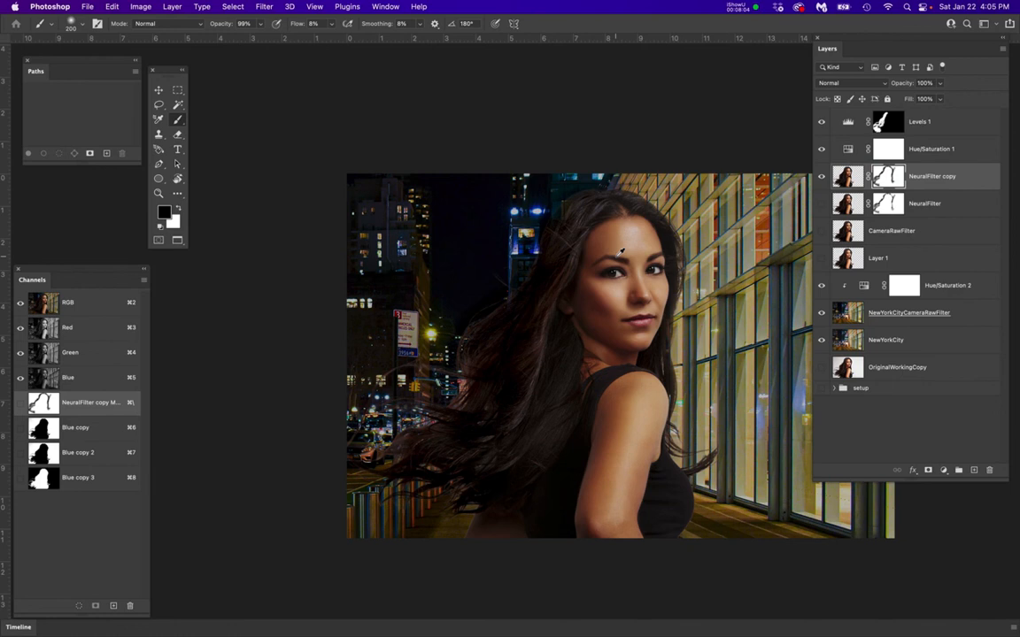
scroll(620, 254, "up", 1)
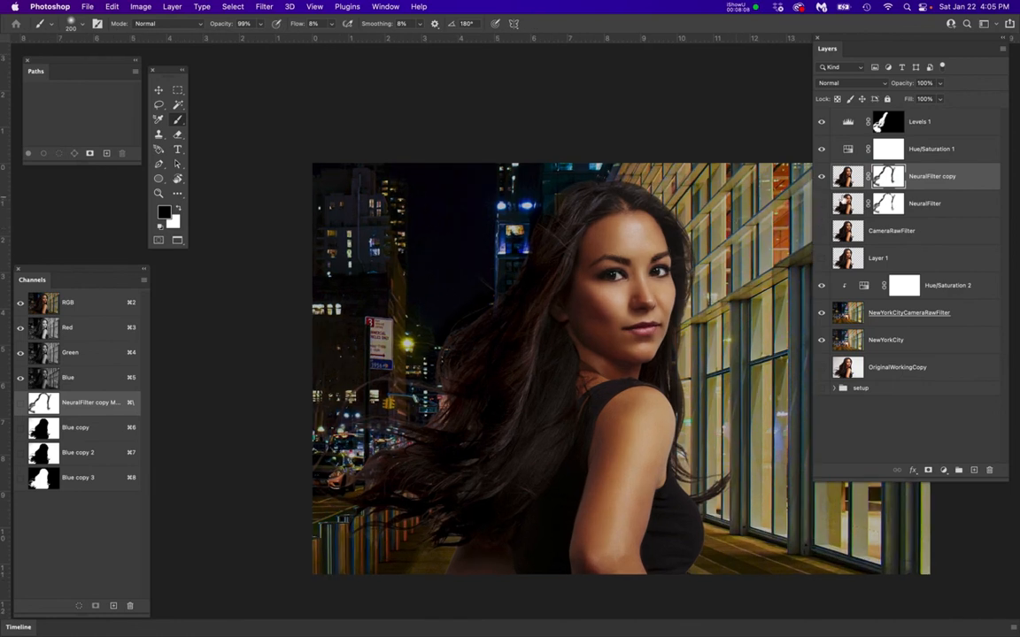
right_click(891, 204)
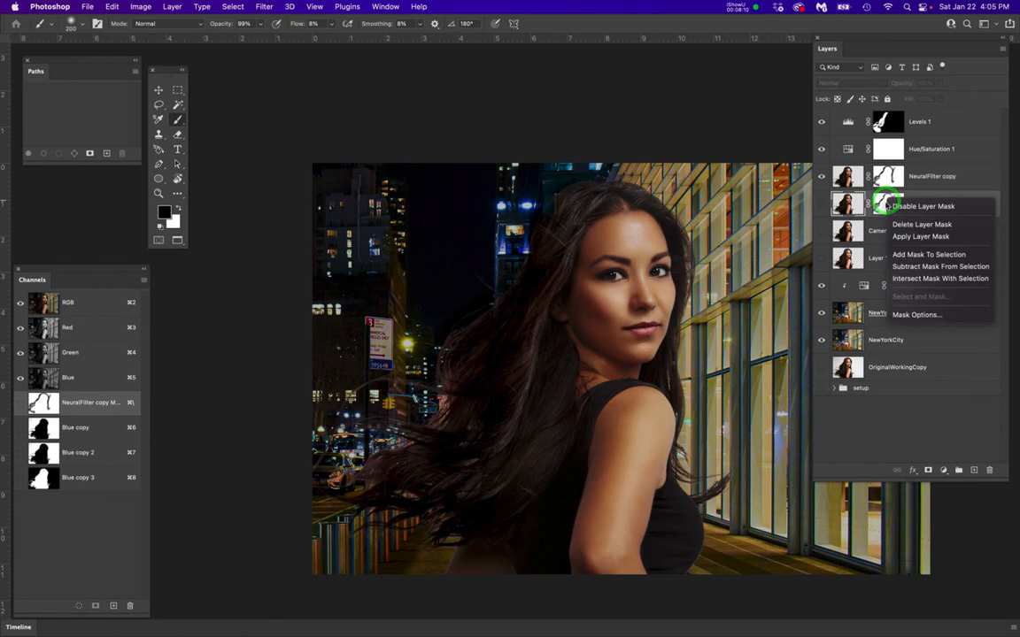
left_click(899, 224)
Compare the unmasked NeuralFilter layer with the masked NeuralFilter copy by swapping their visibility, leaving only the copy shown
left_click(822, 178)
left_click(822, 204)
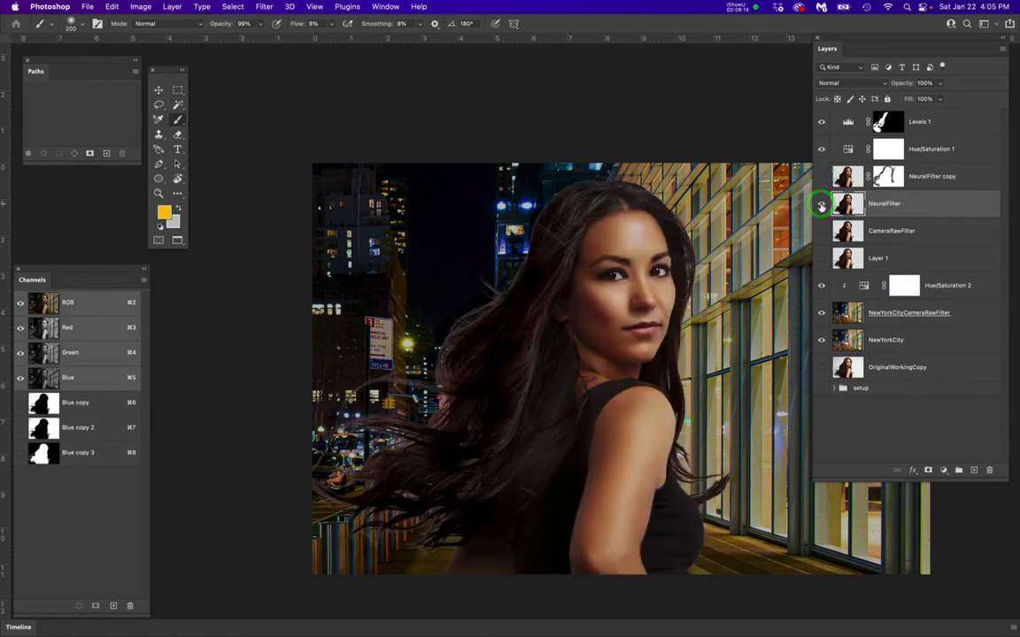
left_click(822, 205)
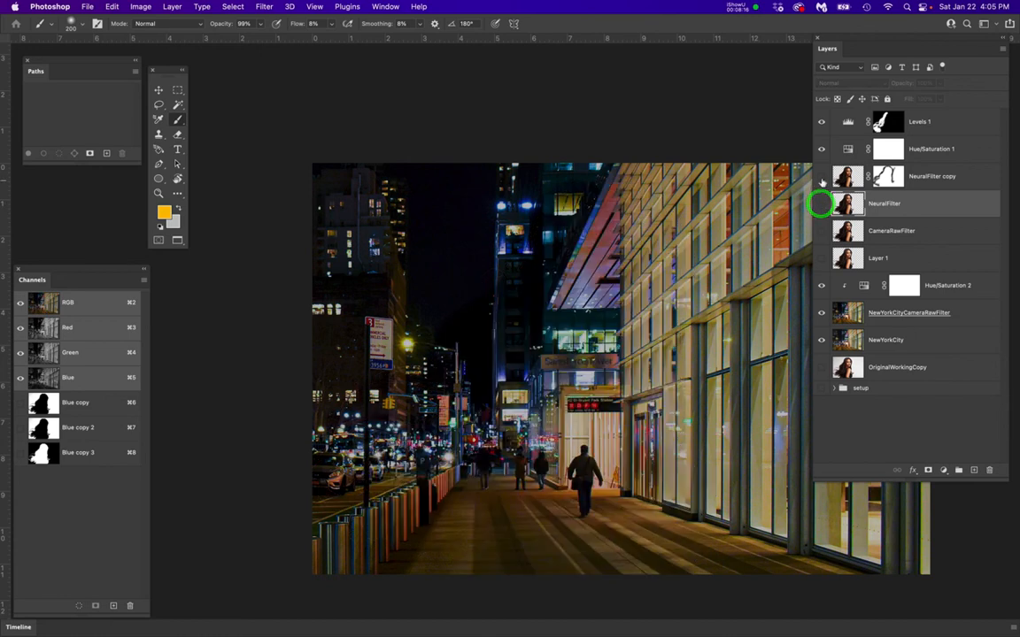
left_click(822, 177)
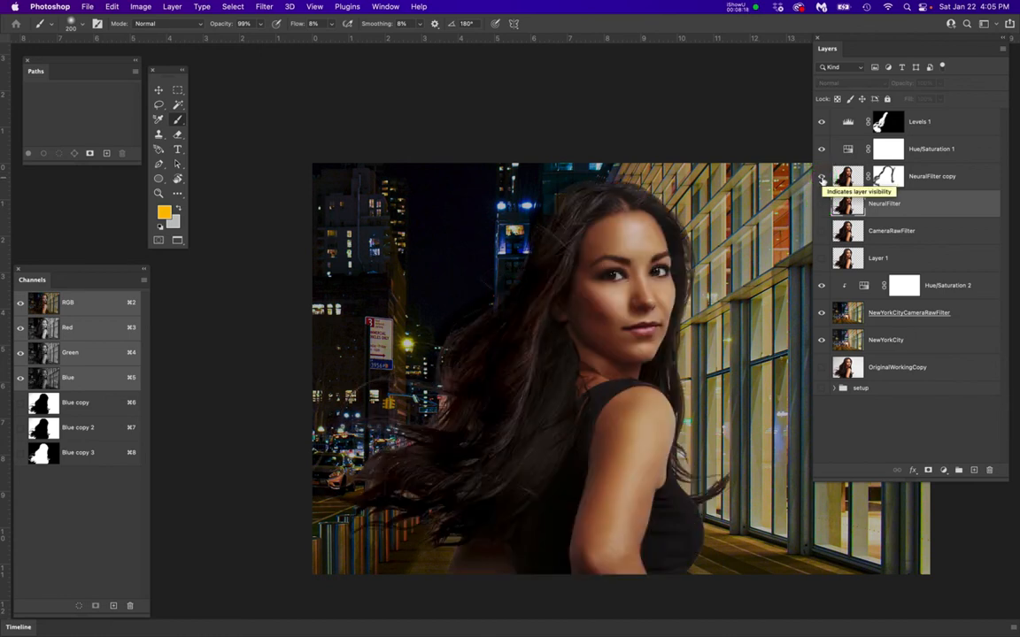